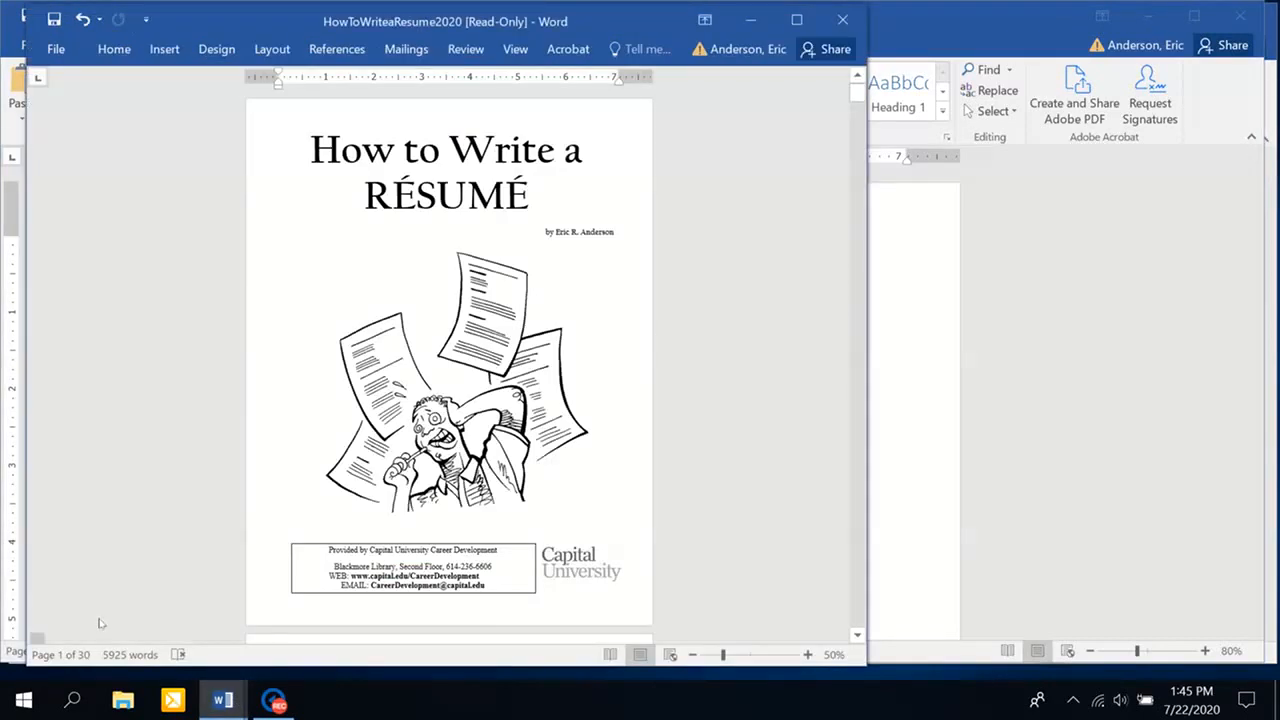
Switch to the résumé draft in Document7 and show its formatting marks
{"action": "left_click", "coordinate": [914, 486]}
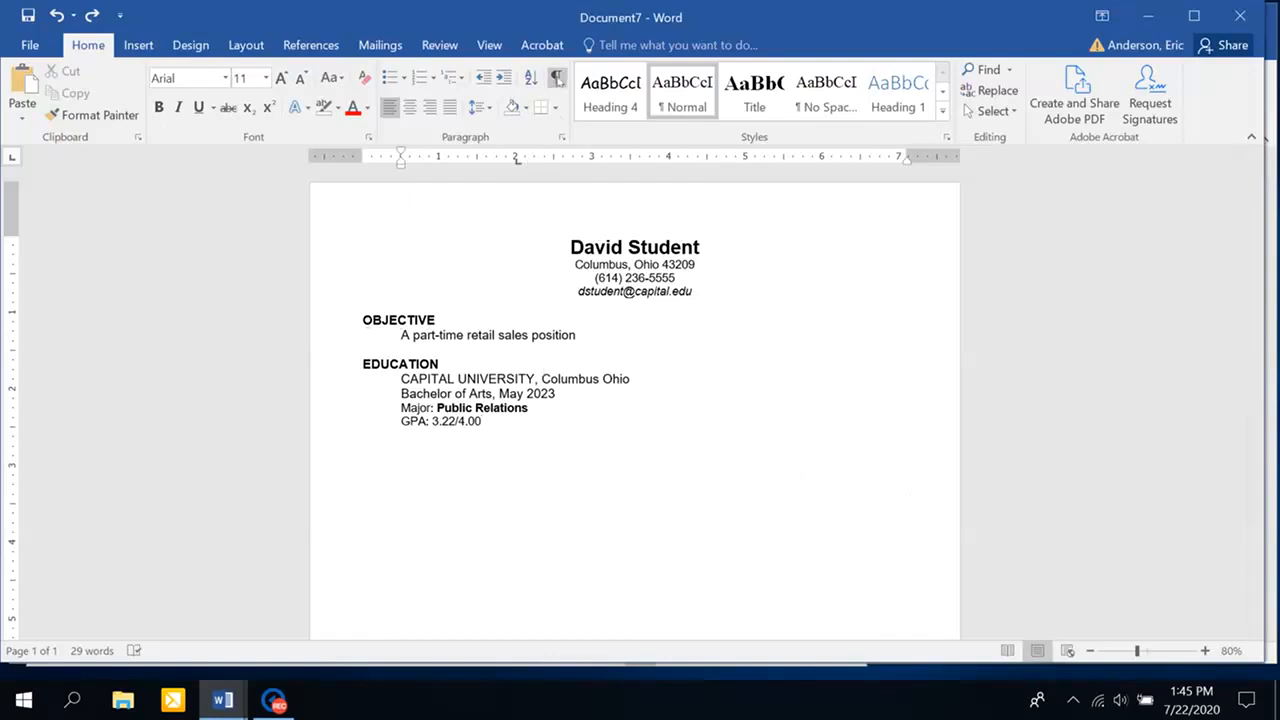
{"action": "left_click", "coordinate": [556, 77]}
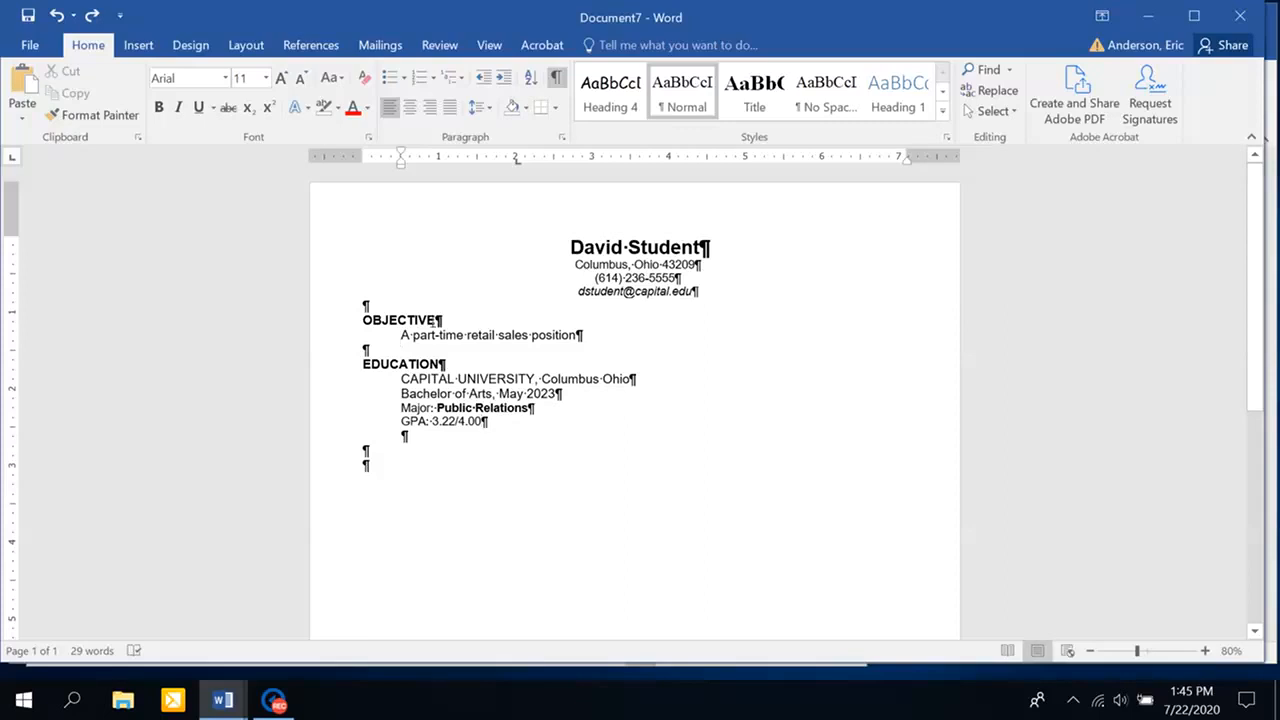
{"action": "left_click", "coordinate": [406, 320]}
{"action": "key", "text": "Left"}
{"action": "key", "text": "Left"}
{"action": "key", "text": "Left"}
{"action": "key", "text": "Left"}
{"action": "key", "text": "Left"}
{"action": "double_click", "coordinate": [407, 320]}
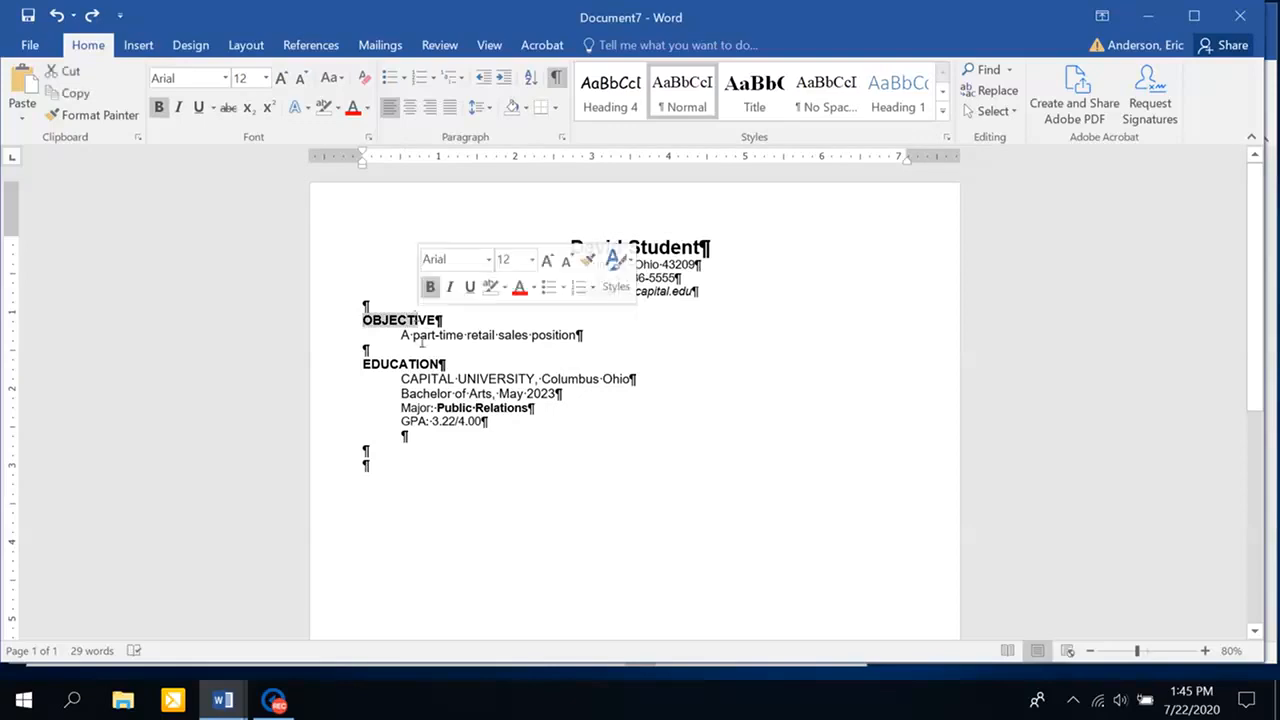
{"action": "left_click", "coordinate": [428, 344]}
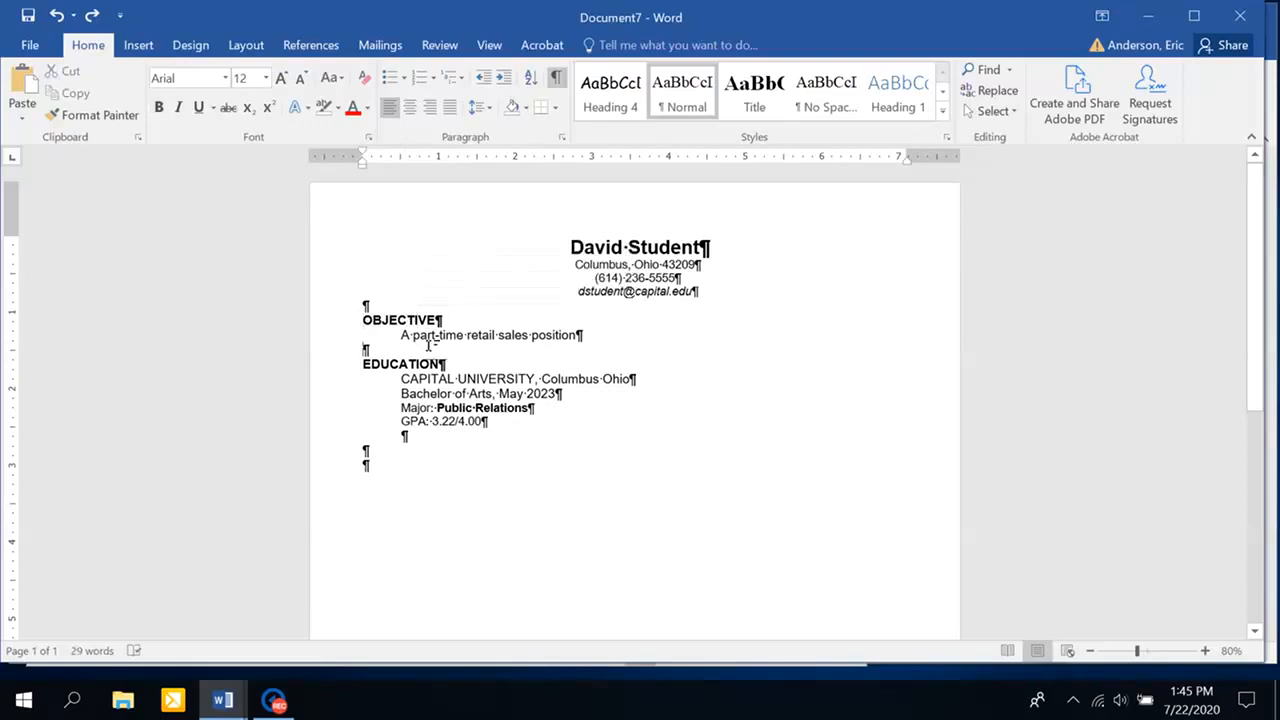
{"action": "left_click", "coordinate": [335, 327]}
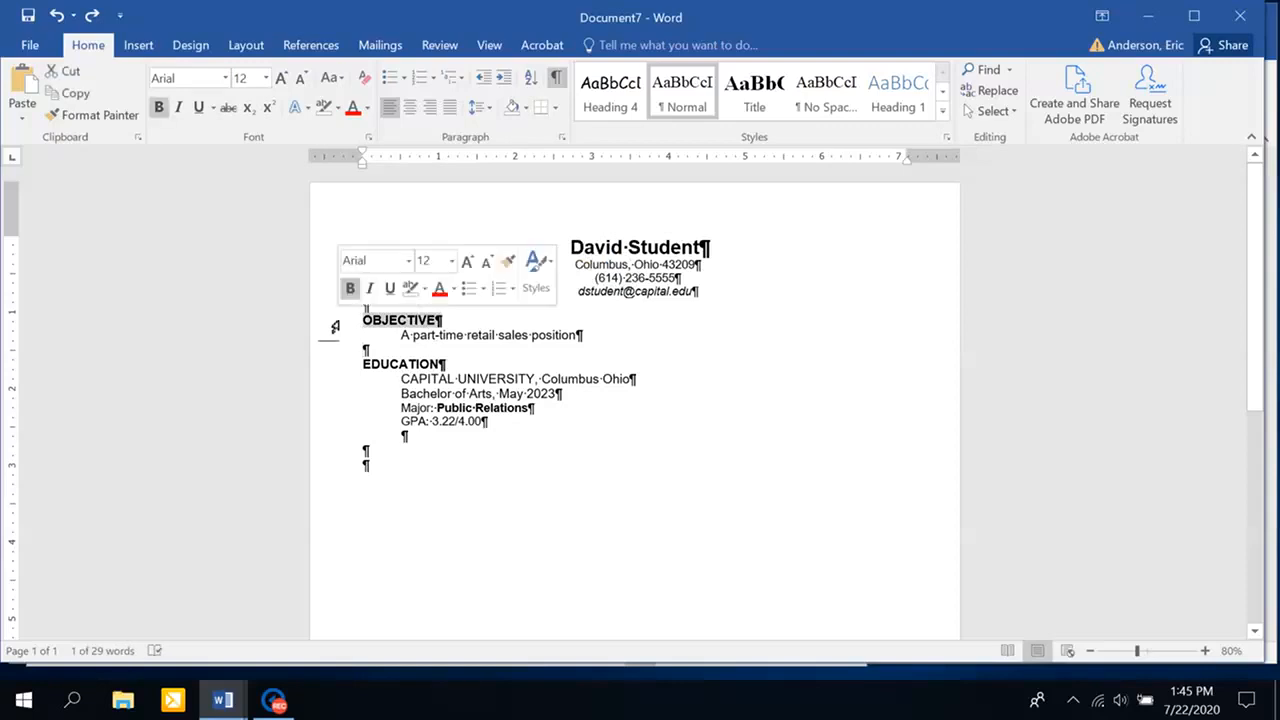
{"action": "left_click", "coordinate": [401, 334]}
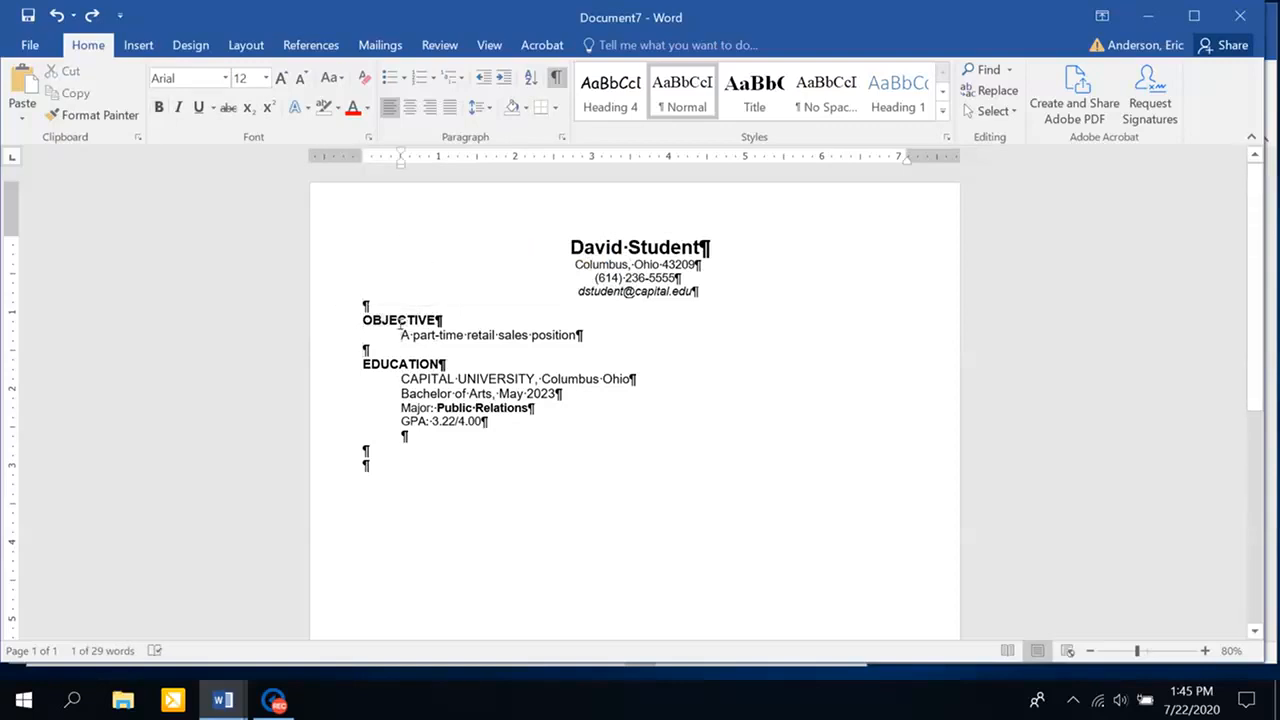
{"action": "left_click", "coordinate": [384, 314]}
Set the paragraph spacing after the OBJECTIVE heading to 3 pt, then hide the formatting marks
{"action": "left_click", "coordinate": [333, 331]}
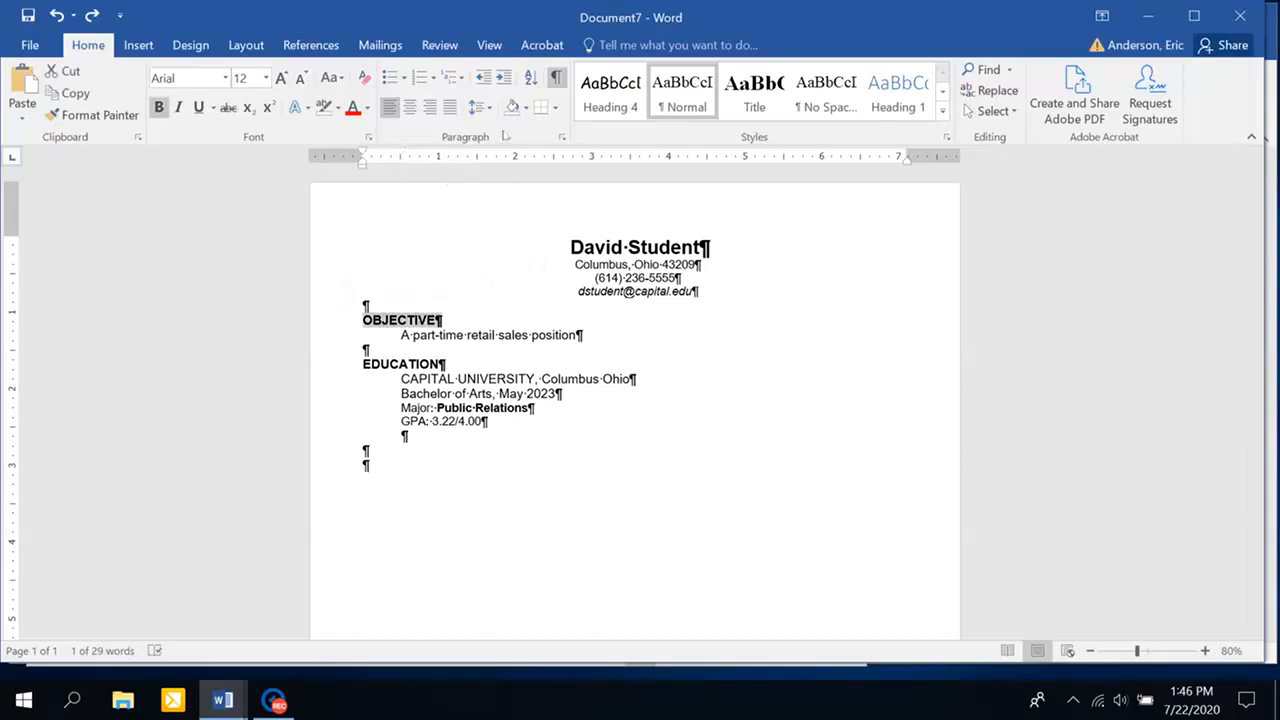
{"action": "left_click", "coordinate": [490, 114]}
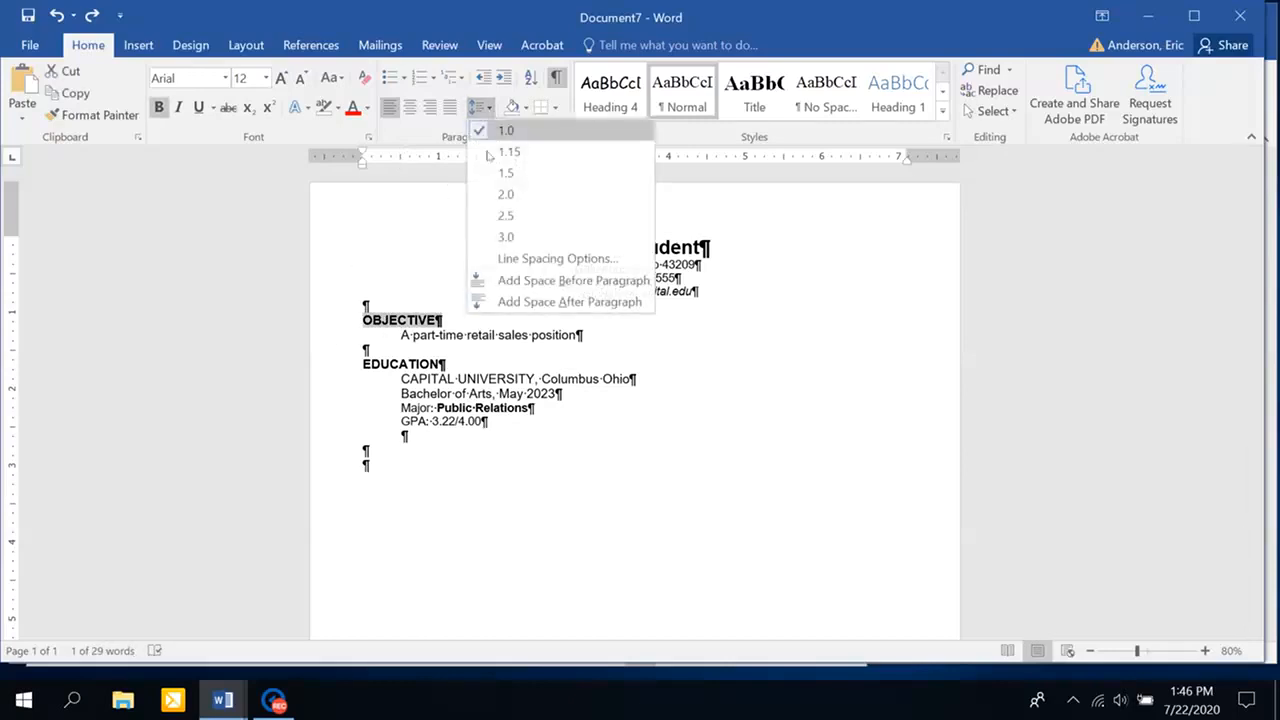
{"action": "left_click", "coordinate": [538, 258]}
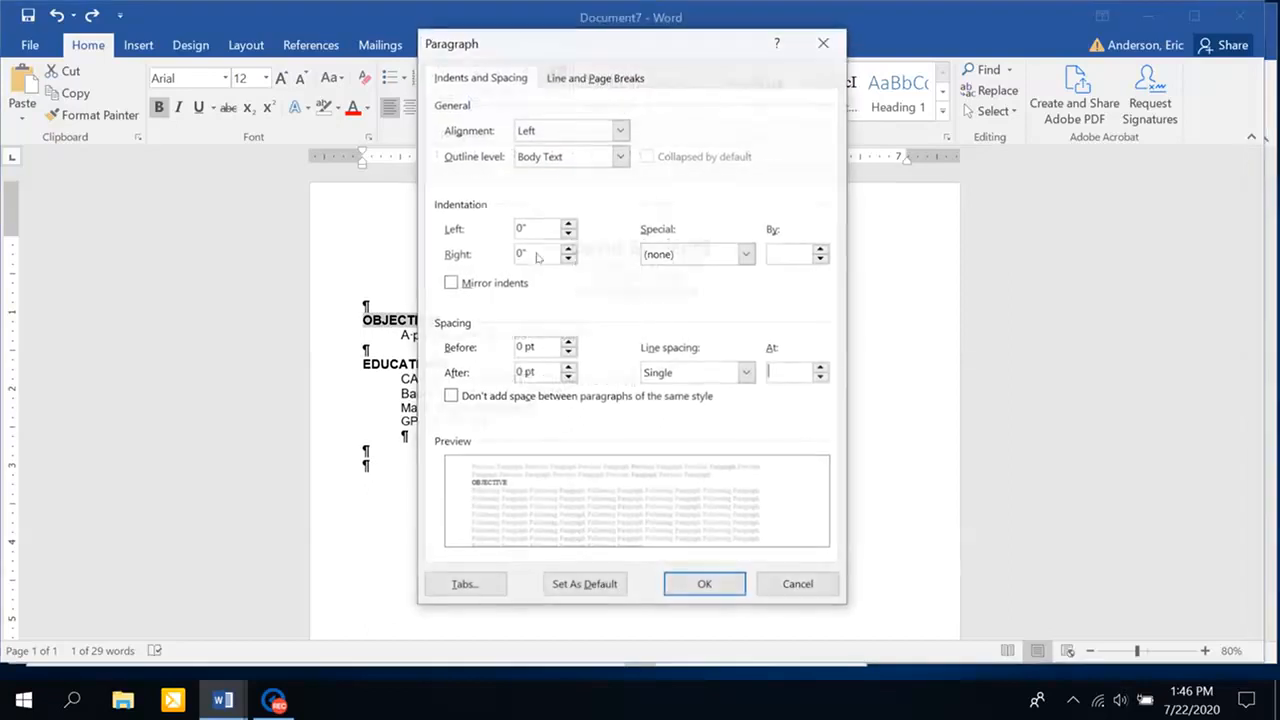
{"action": "left_click", "coordinate": [520, 372]}
{"action": "key", "text": "BackSpace"}
{"action": "type", "text": "3"}
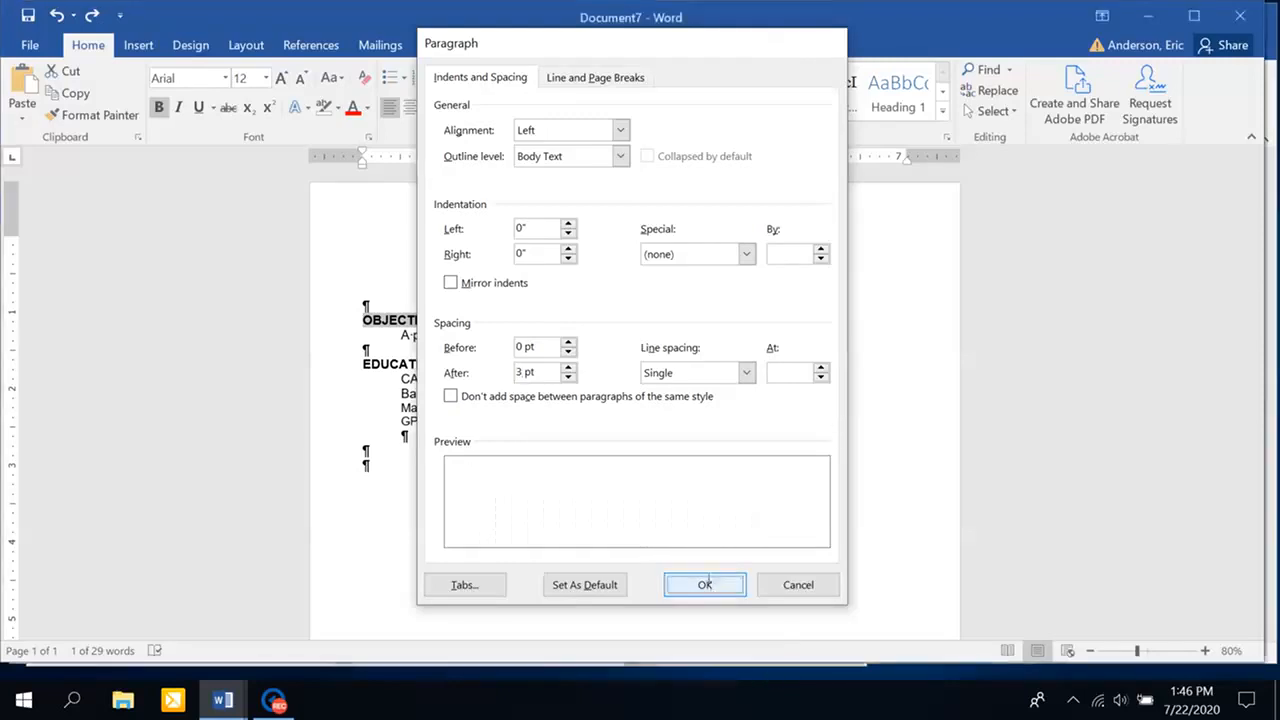
{"action": "left_click", "coordinate": [706, 582]}
{"action": "left_click", "coordinate": [543, 407]}
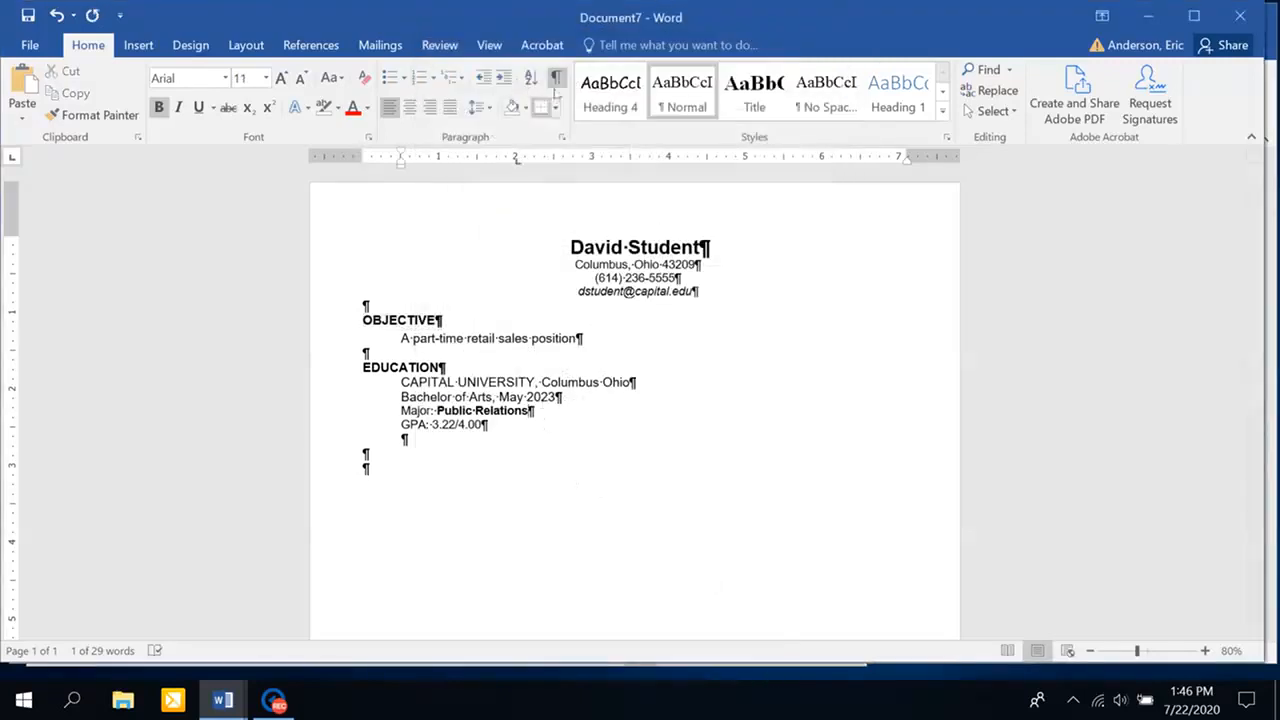
{"action": "left_click", "coordinate": [556, 77]}
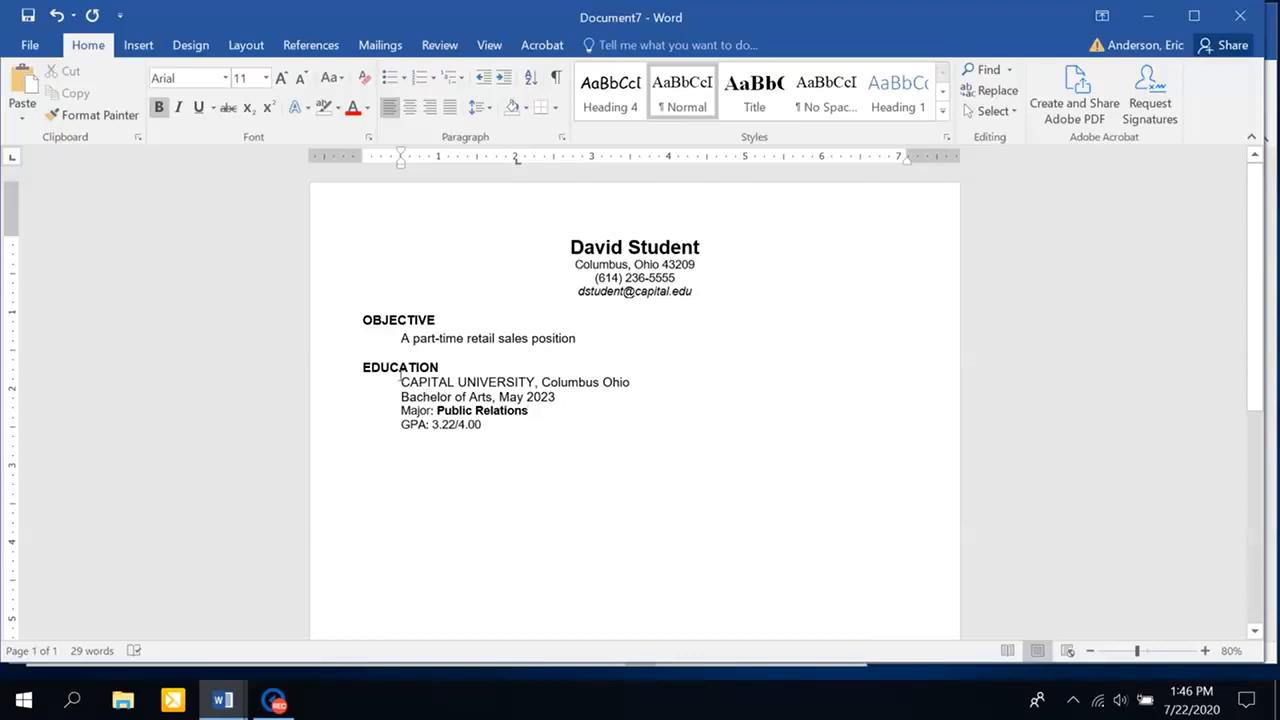
Set the paragraph spacing after the EDUCATION heading to 3 pt
{"action": "left_click", "coordinate": [400, 368]}
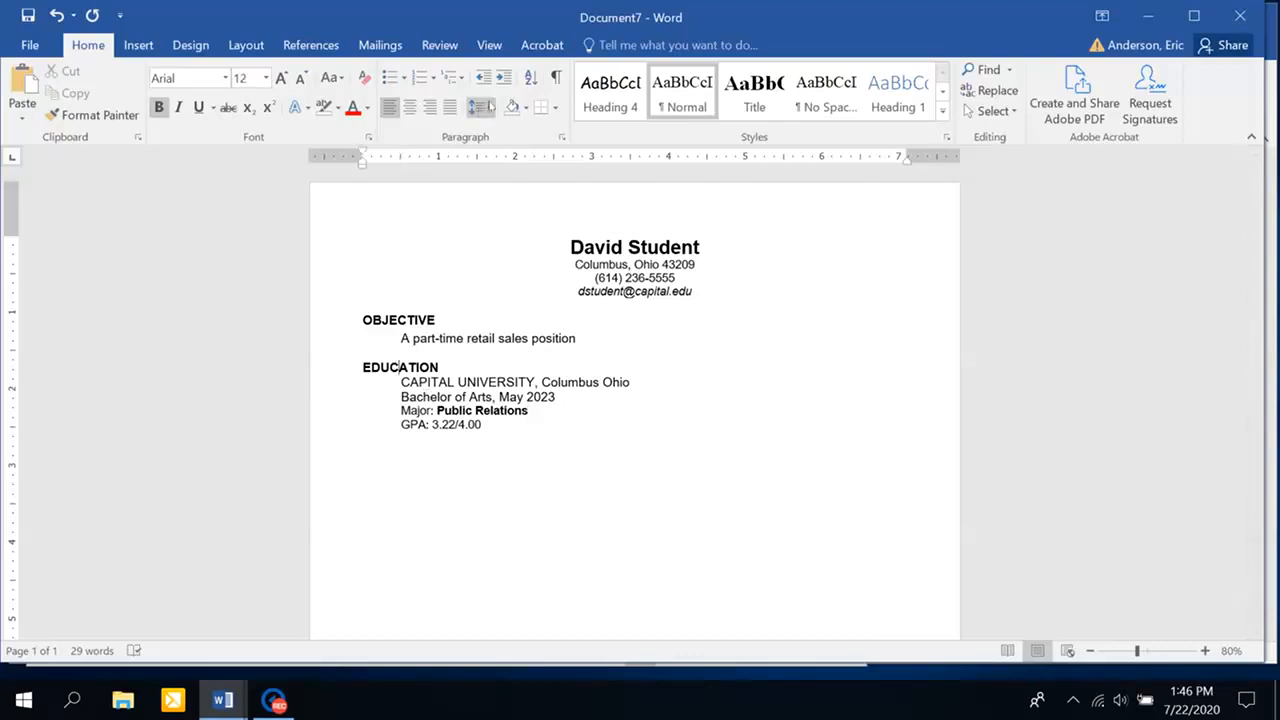
{"action": "left_click", "coordinate": [560, 134]}
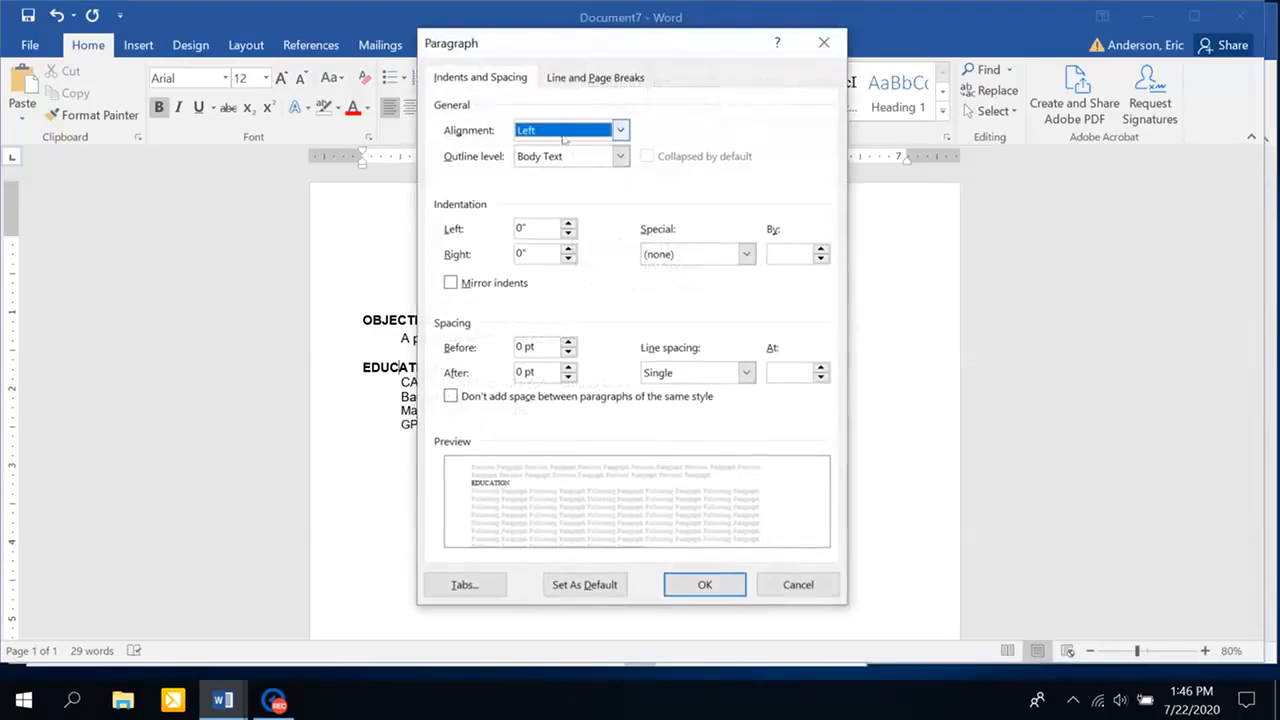
{"action": "left_click", "coordinate": [522, 371]}
{"action": "key", "text": "BackSpace"}
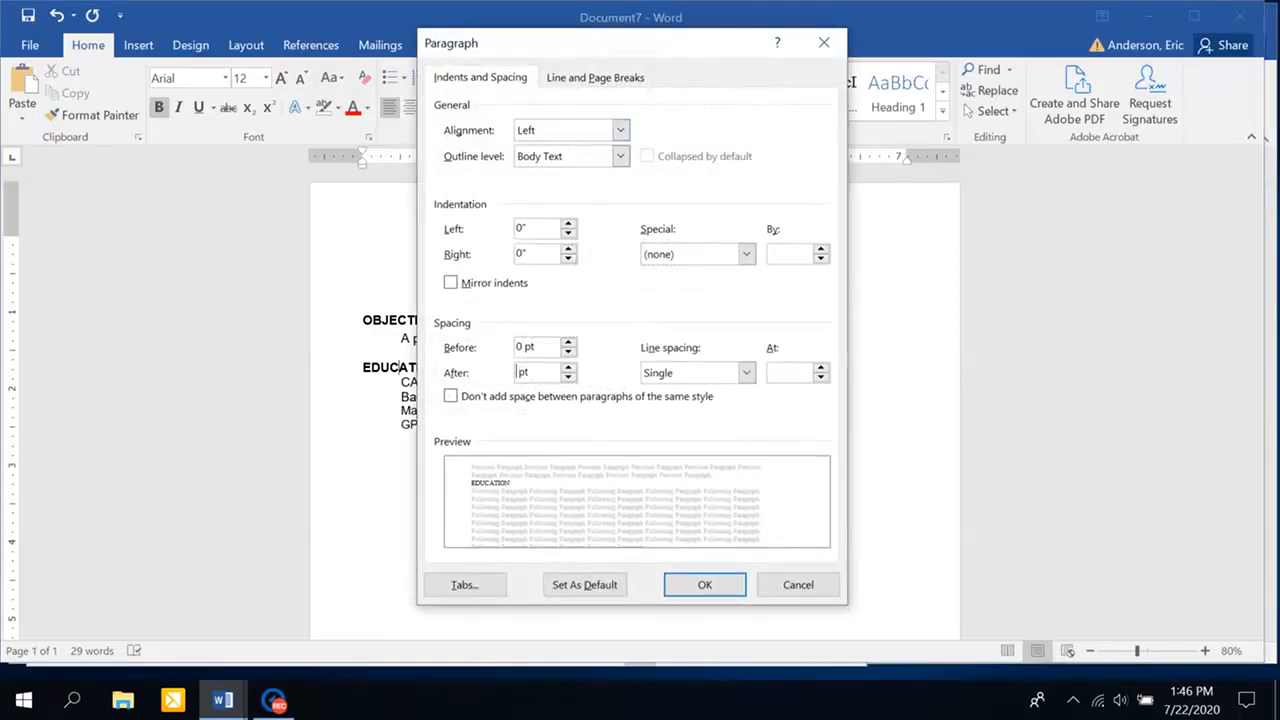
{"action": "type", "text": "3"}
{"action": "left_click", "coordinate": [716, 591]}
{"action": "left_click", "coordinate": [528, 414]}
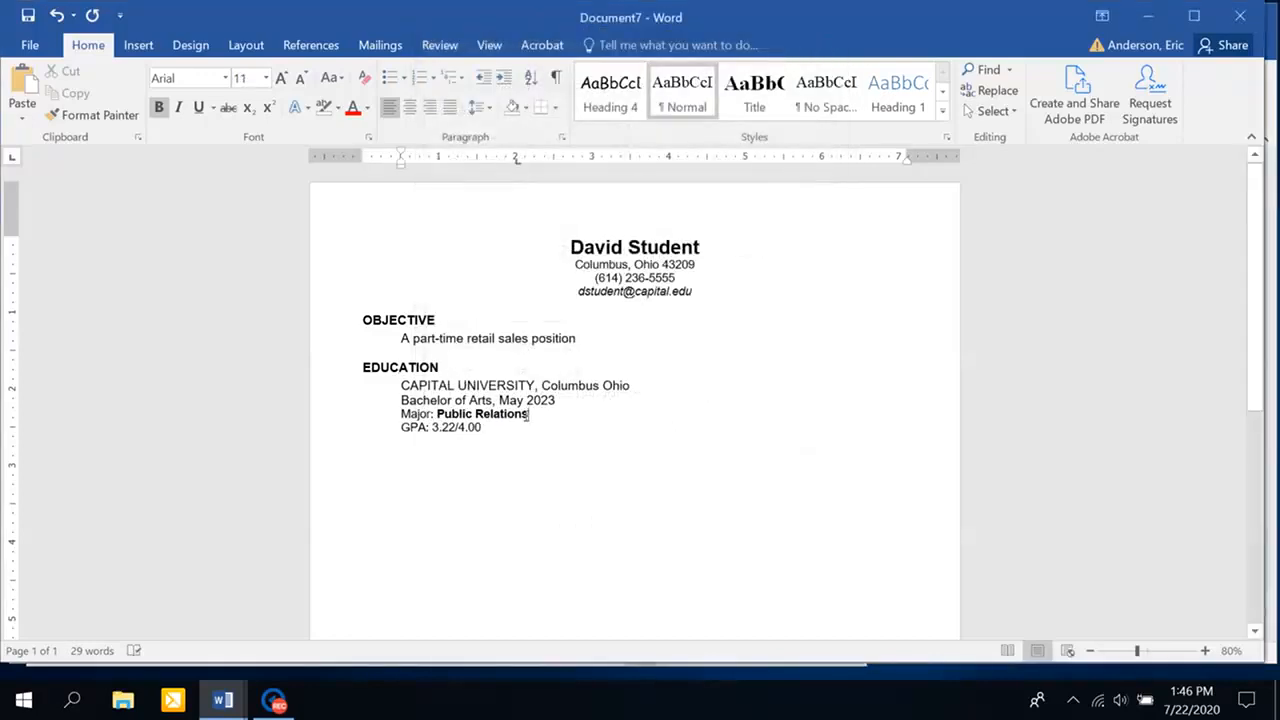
Add unindented RELEVANT EXPERIENCE (Sales Associate, MARSHALL'S) and ADDITIONAL EXPERIENCE (Animal Care Volunteer, HUMANE SOCIETY) sections below the GPA line
{"action": "left_click", "coordinate": [494, 431]}
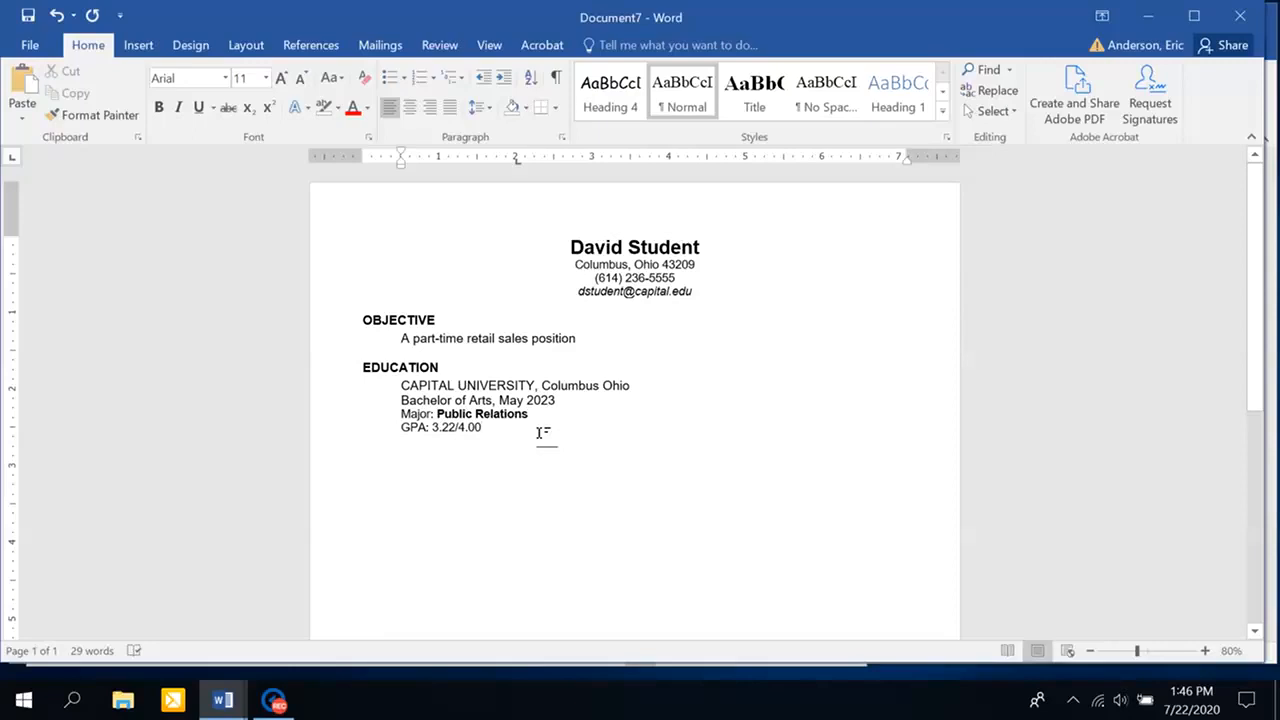
{"action": "key", "text": "Return"}
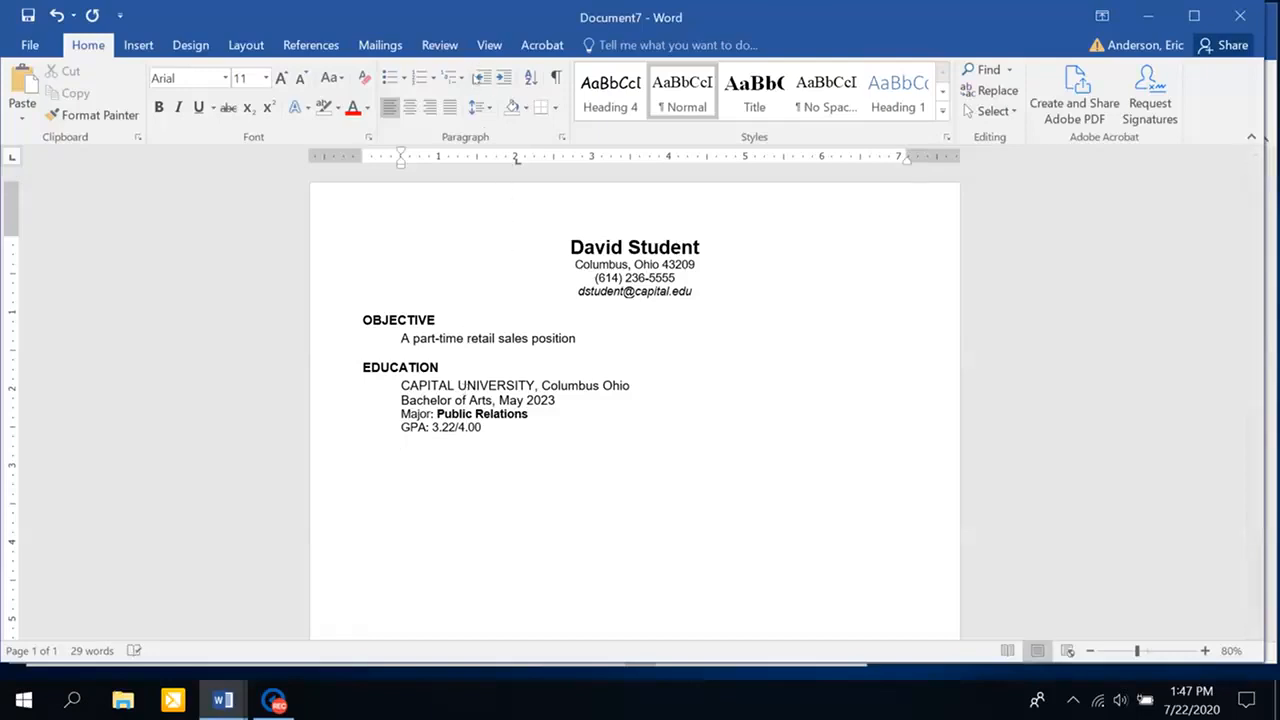
{"action": "left_click", "coordinate": [484, 78]}
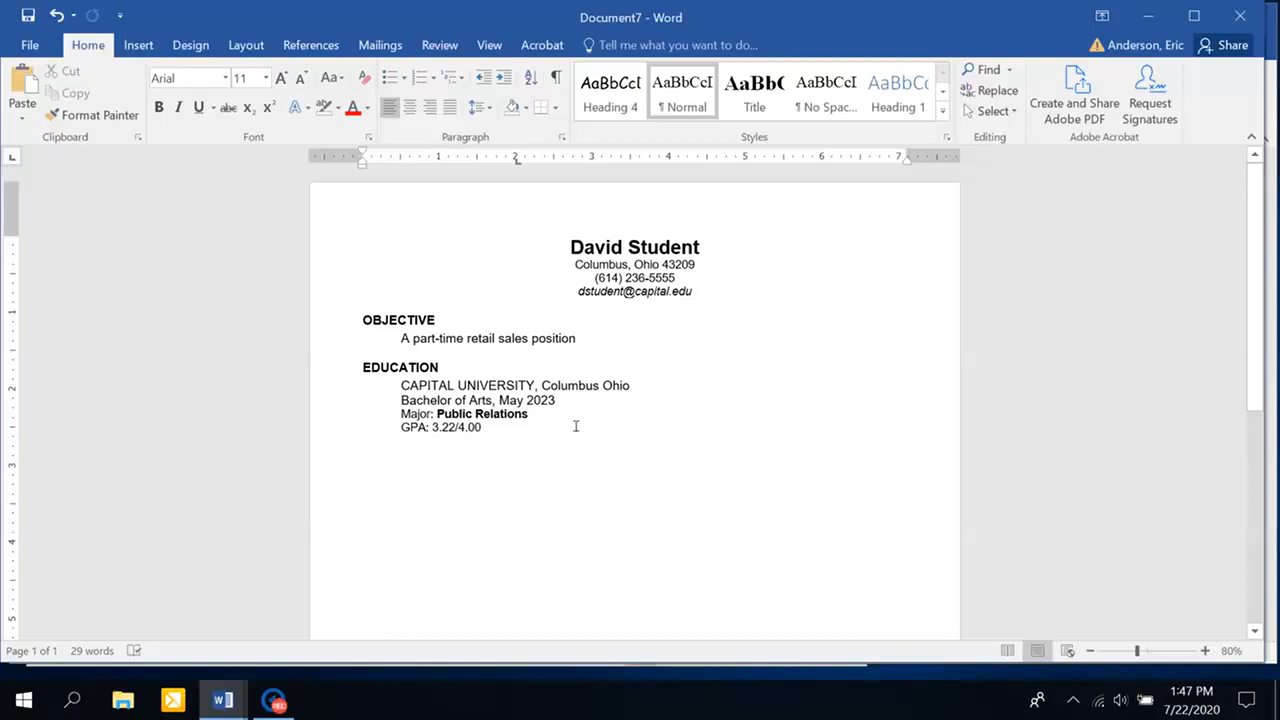
{"action": "type", "text": "RELEVANT EXPERIENCE Sales Associate (part-time), September 2019 - August 2020 MARSHALL'S, Mensa, Ohio Assisted customers with their purchases Organized store merchandise Operated cash register  ADDITIONAL EXPERIENCE Animal Care Volunteer, Summer 2019 HUMANE SOCIETY, Mensa, Ohio Assisted in the care of animals"}
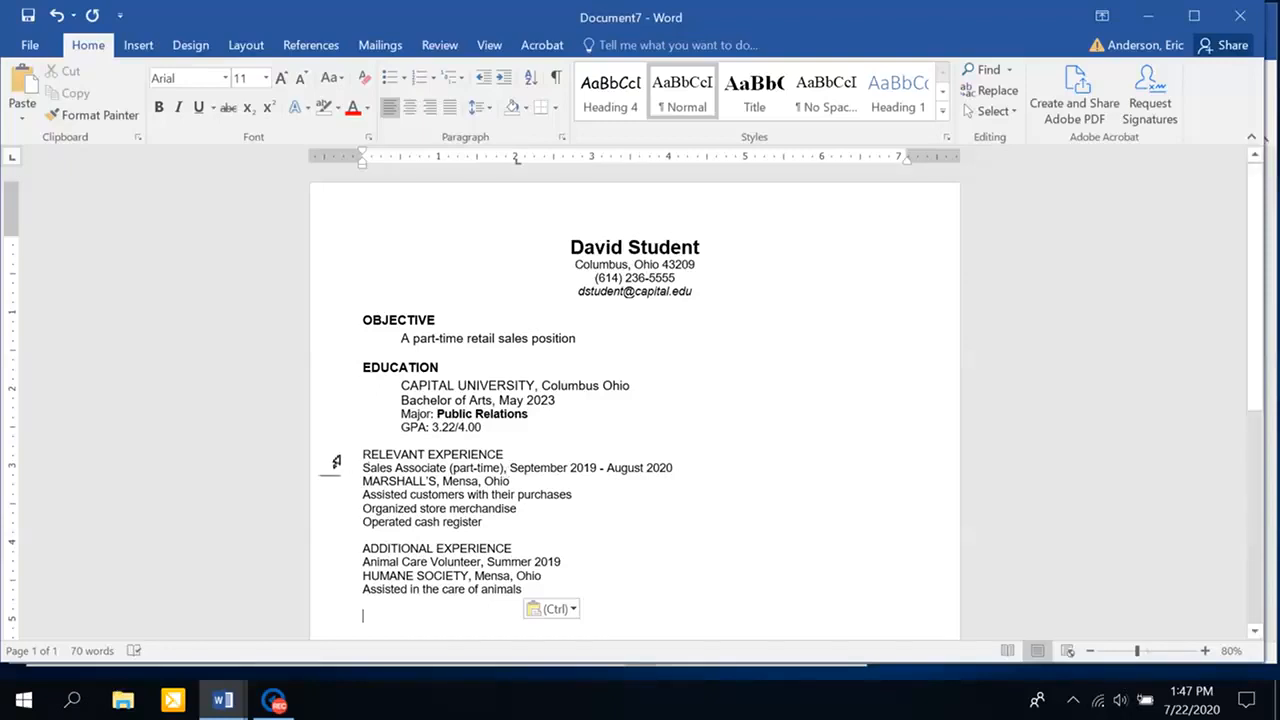
{"action": "left_click", "coordinate": [336, 461]}
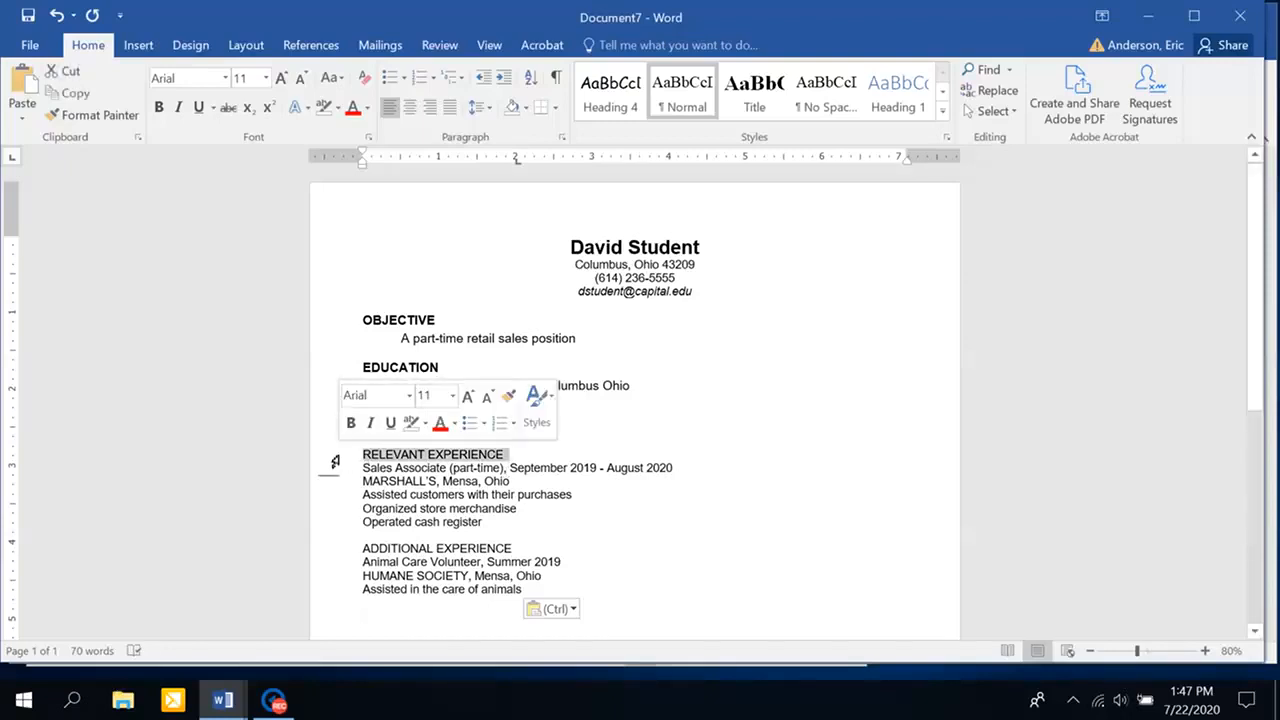
{"action": "left_click", "coordinate": [428, 466]}
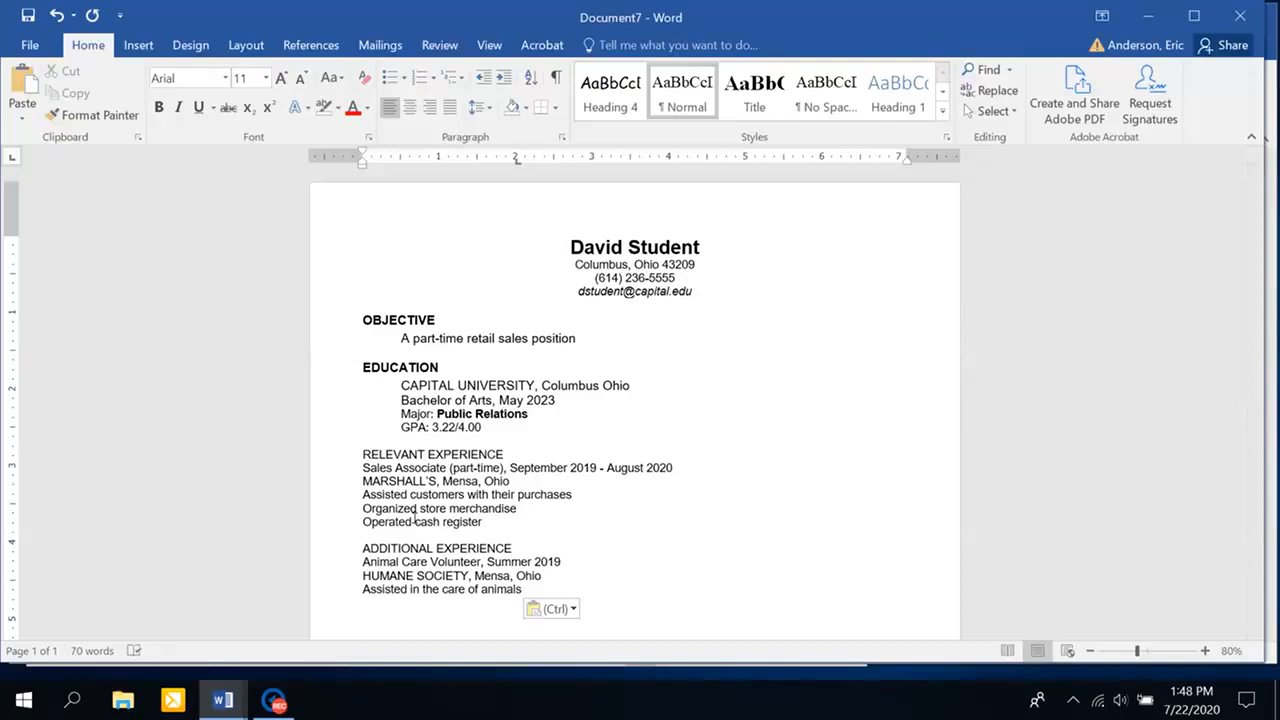
Format the three duty lines under MARSHALL'S as a bulleted list with solid round bullets
{"action": "left_click_drag", "start_coordinate": [328, 498], "coordinate": [329, 525]}
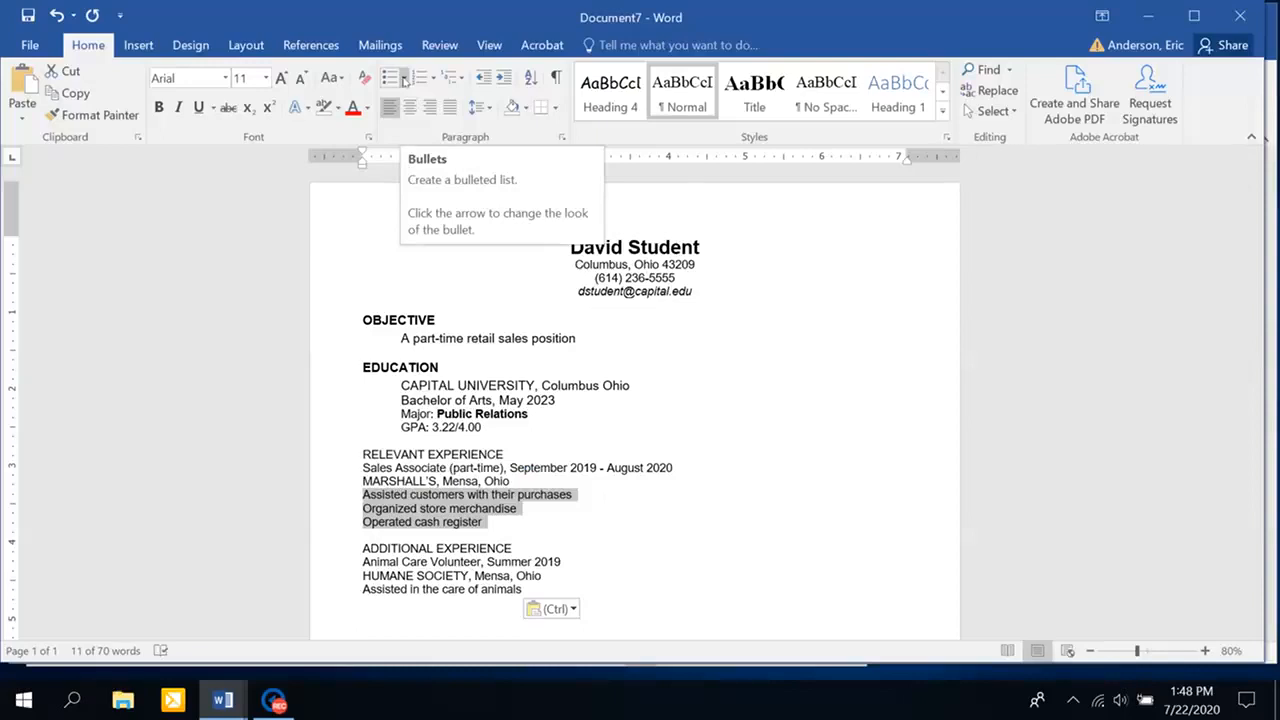
{"action": "left_click", "coordinate": [404, 80]}
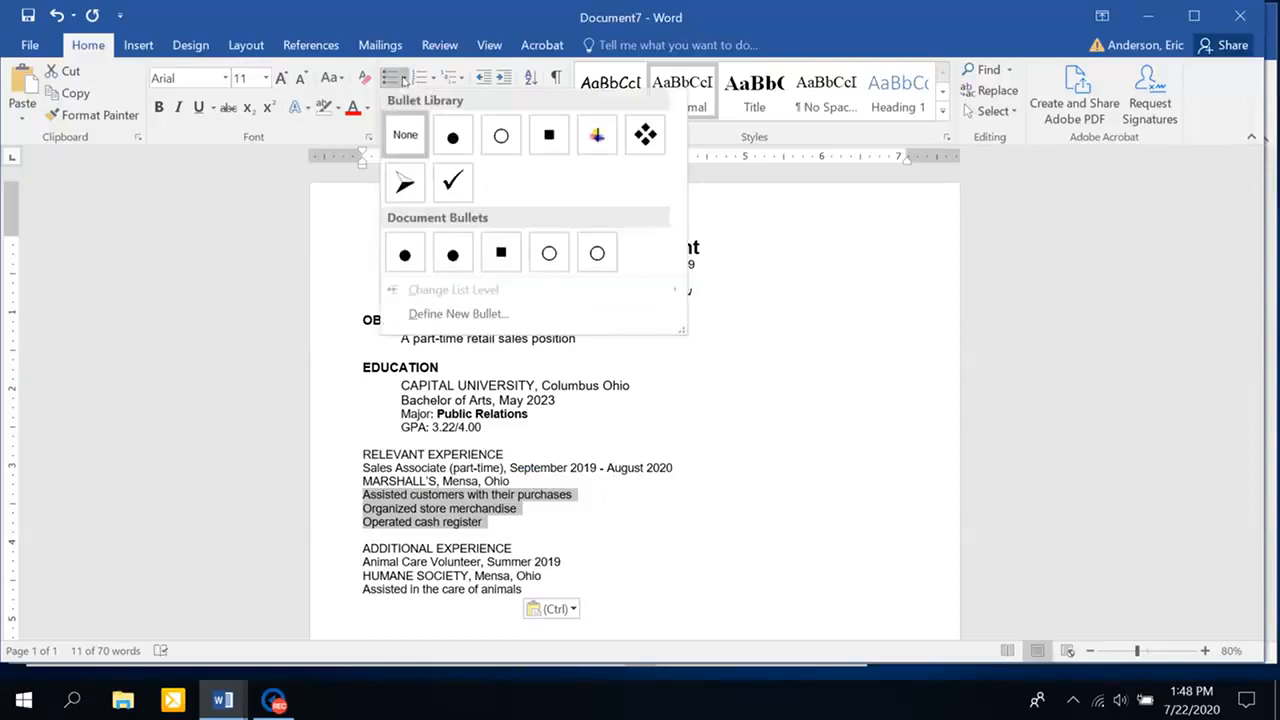
{"action": "left_click", "coordinate": [456, 136]}
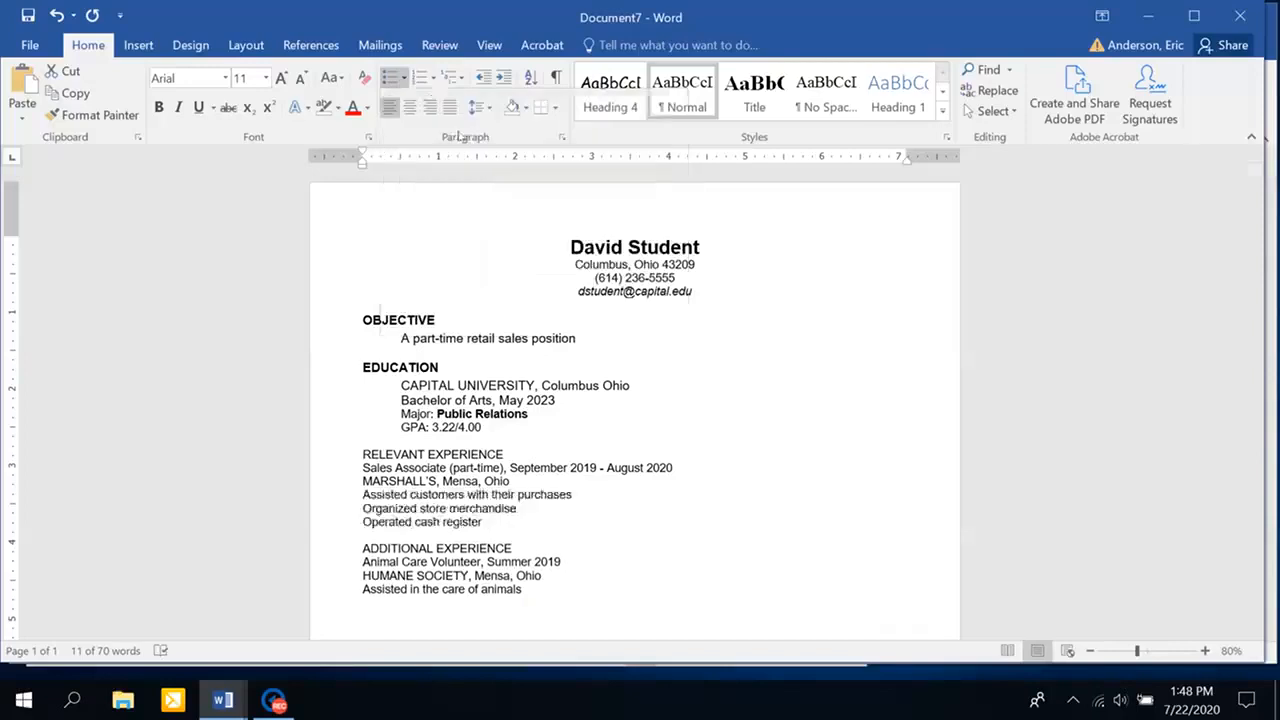
{"action": "double_click", "coordinate": [566, 500]}
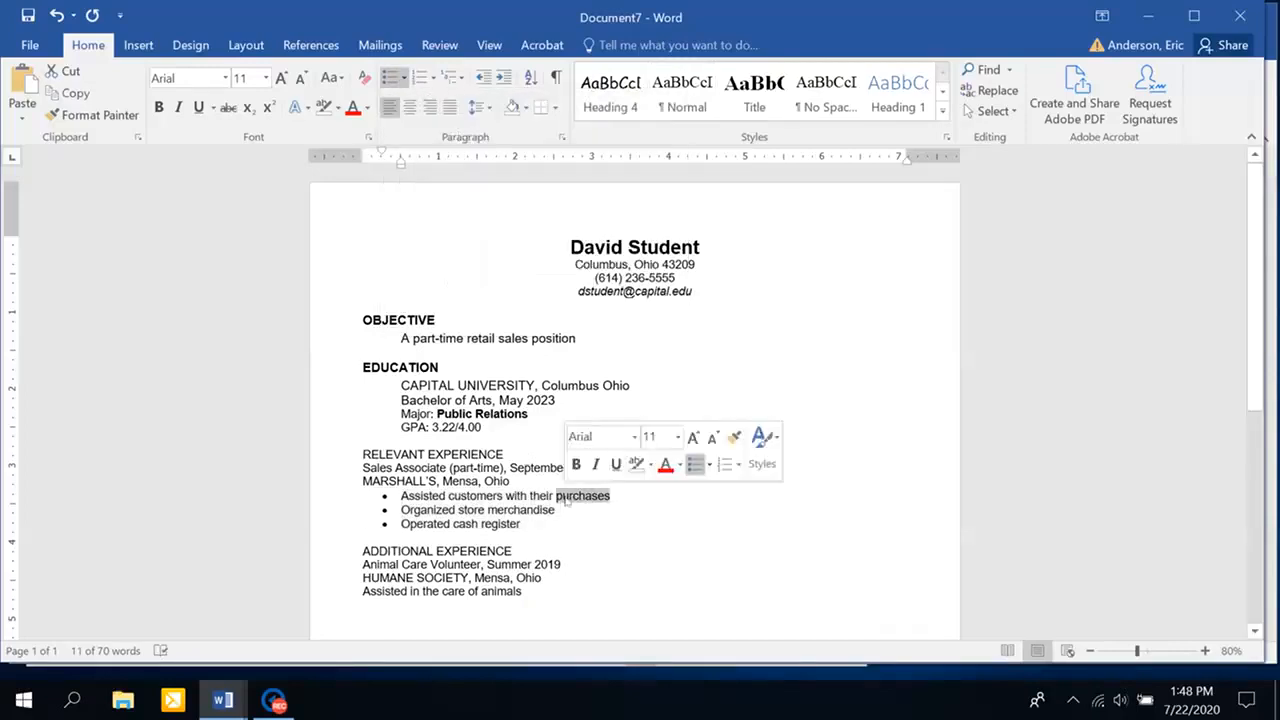
{"action": "left_click", "coordinate": [476, 510]}
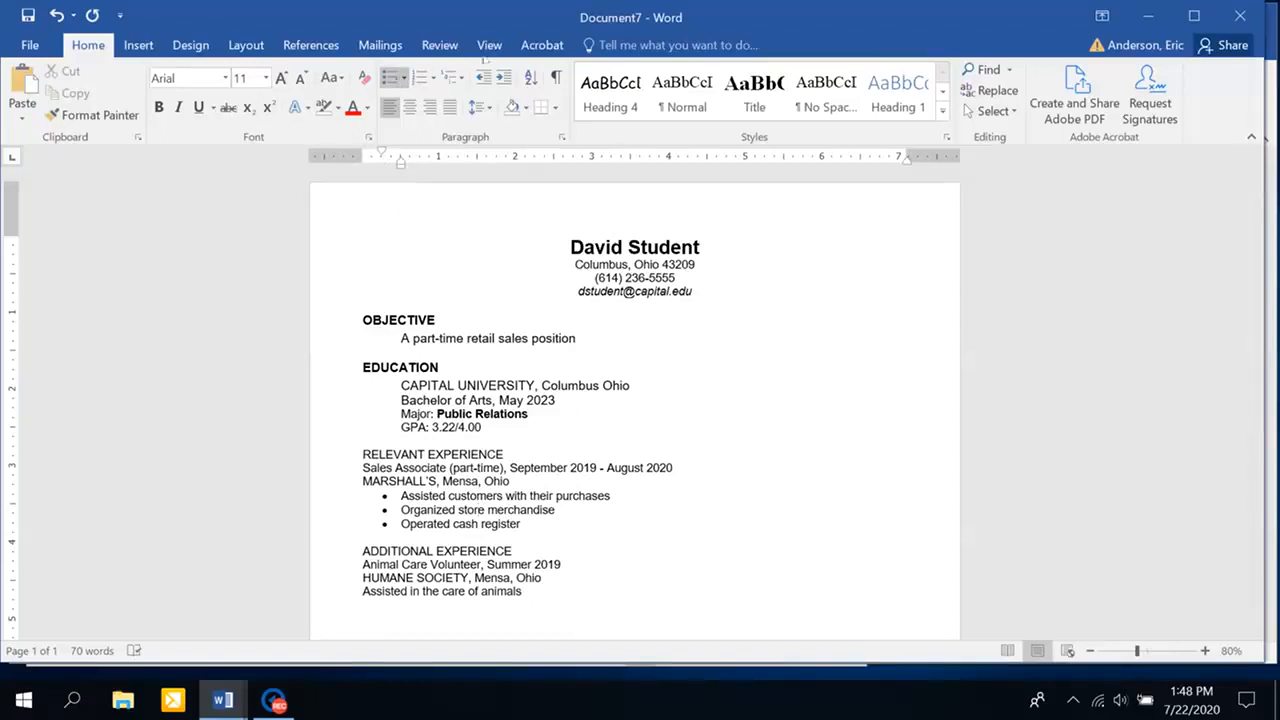
Hide the document ruler and show it again
{"action": "left_click", "coordinate": [489, 45]}
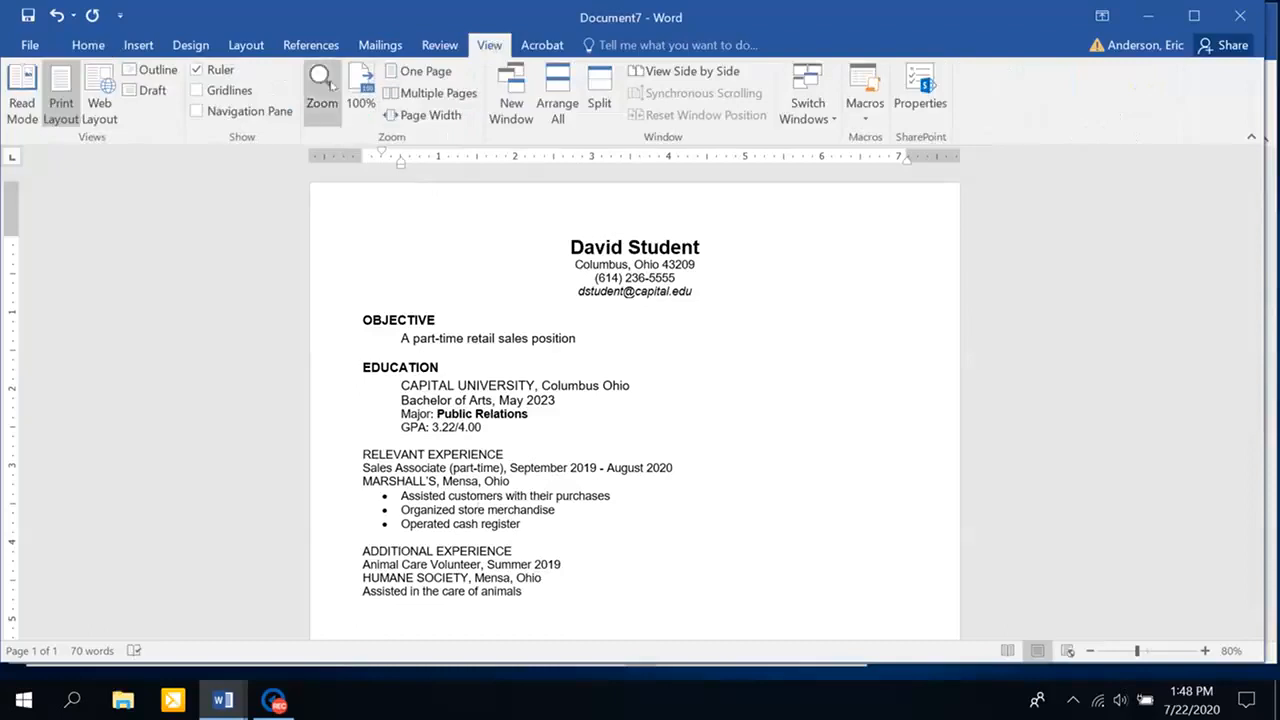
{"action": "left_click", "coordinate": [198, 70]}
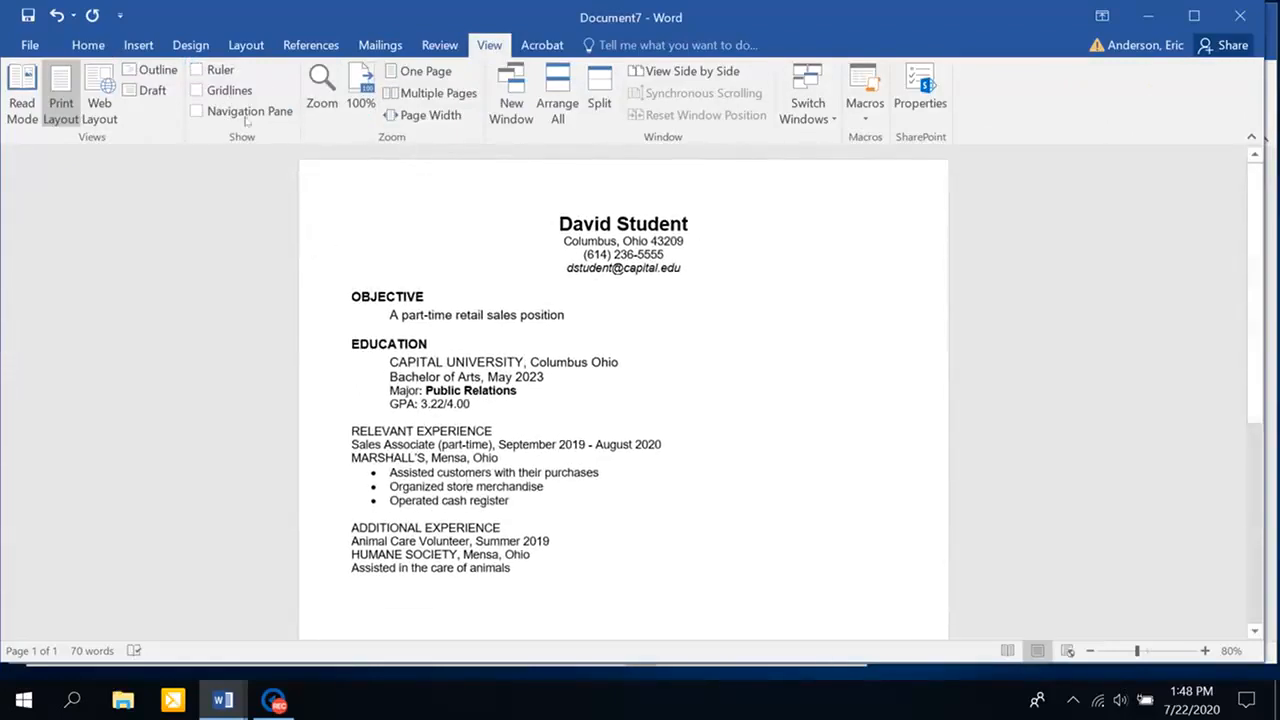
{"action": "left_click", "coordinate": [197, 70]}
{"action": "left_click", "coordinate": [484, 268]}
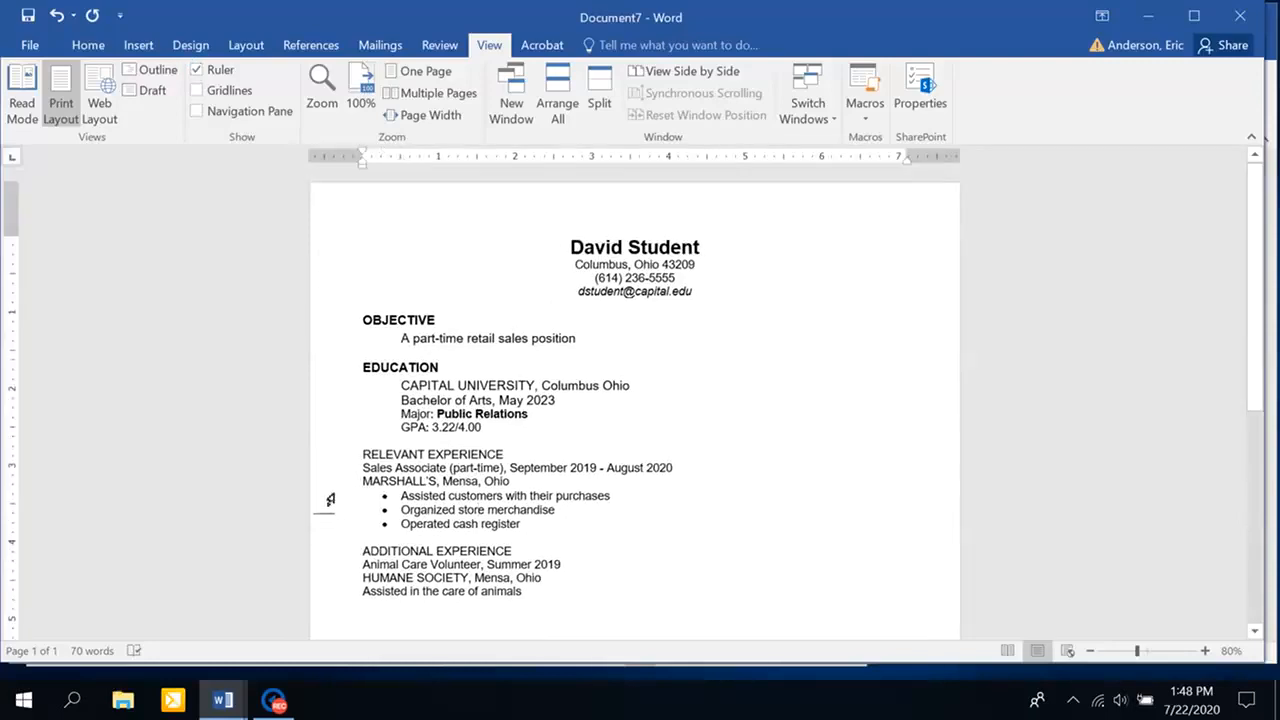
Reduce the hanging indent of the three bulleted duties under MARSHALL'S to about 3/8 inch, bringing the text closer to the bullets
{"action": "left_click_drag", "start_coordinate": [325, 498], "coordinate": [324, 525]}
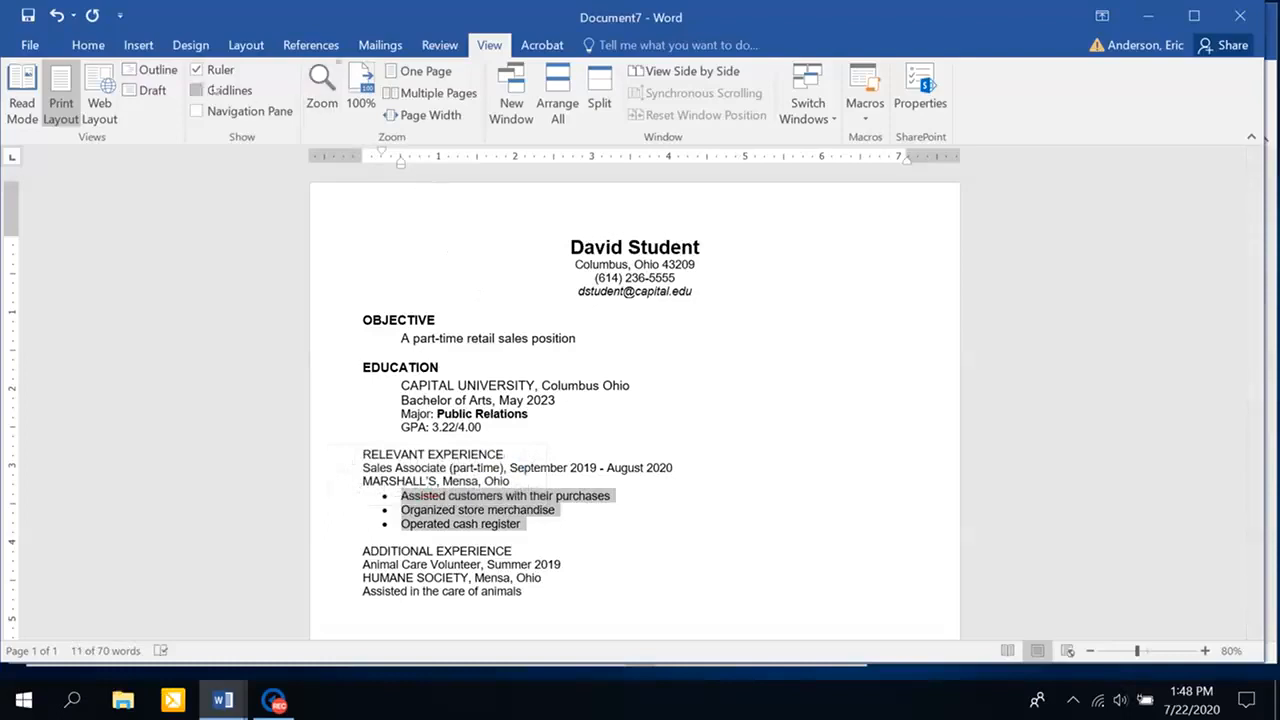
{"action": "left_click", "coordinate": [95, 47]}
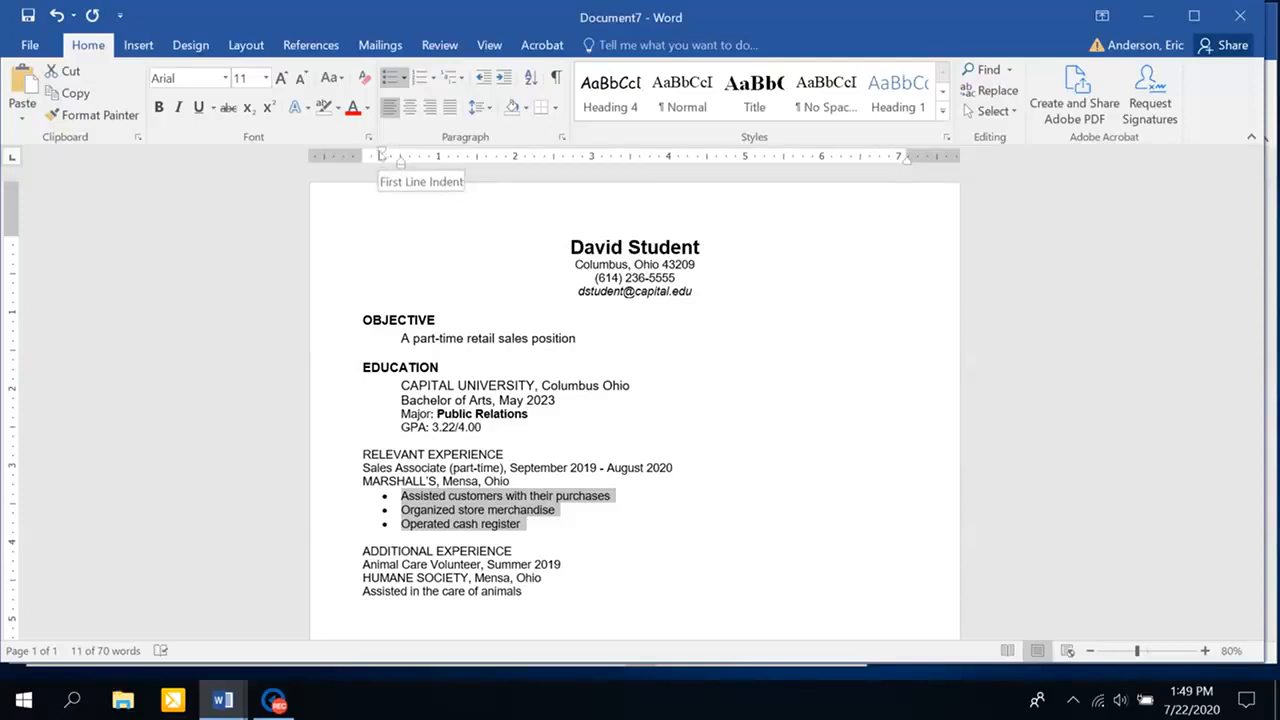
{"action": "left_click", "coordinate": [366, 255]}
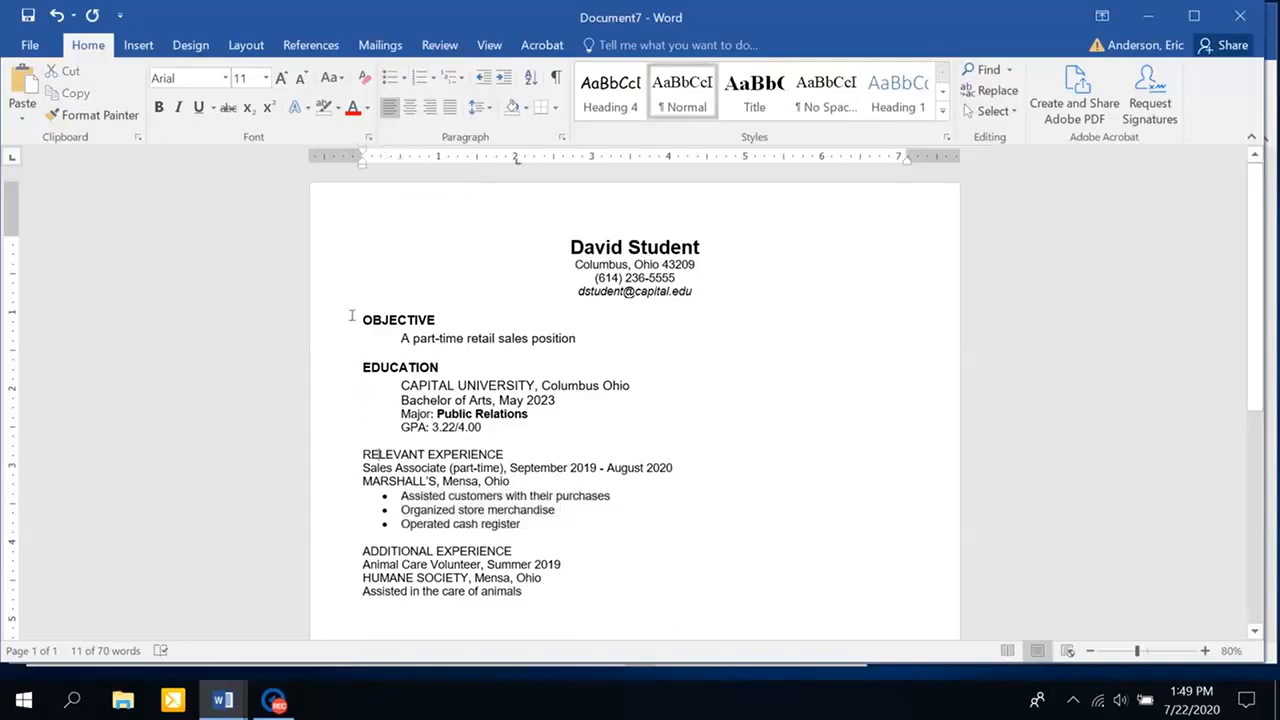
{"action": "left_click_drag", "start_coordinate": [334, 497], "coordinate": [333, 527]}
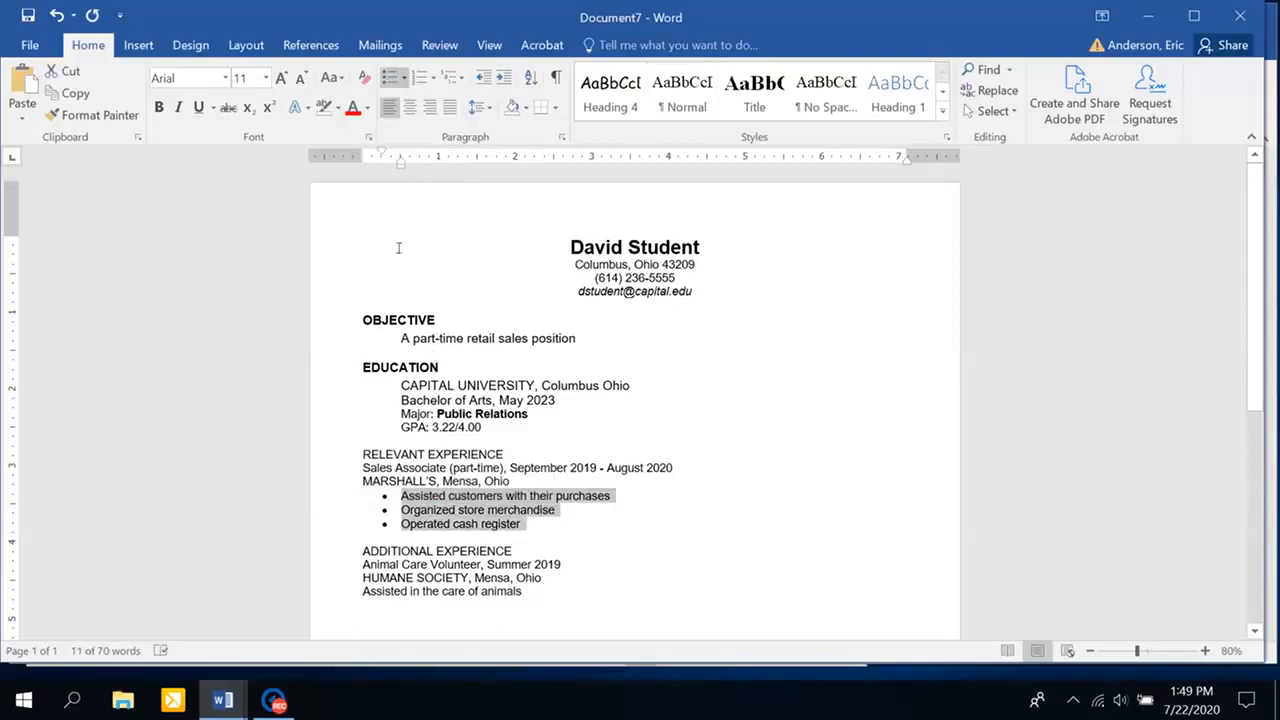
{"action": "mouse_move", "coordinate": [385, 154]}
{"action": "left_mouse_down"}
{"action": "mouse_move", "coordinate": [413, 152]}
{"action": "mouse_move", "coordinate": [382, 147]}
{"action": "left_mouse_up"}
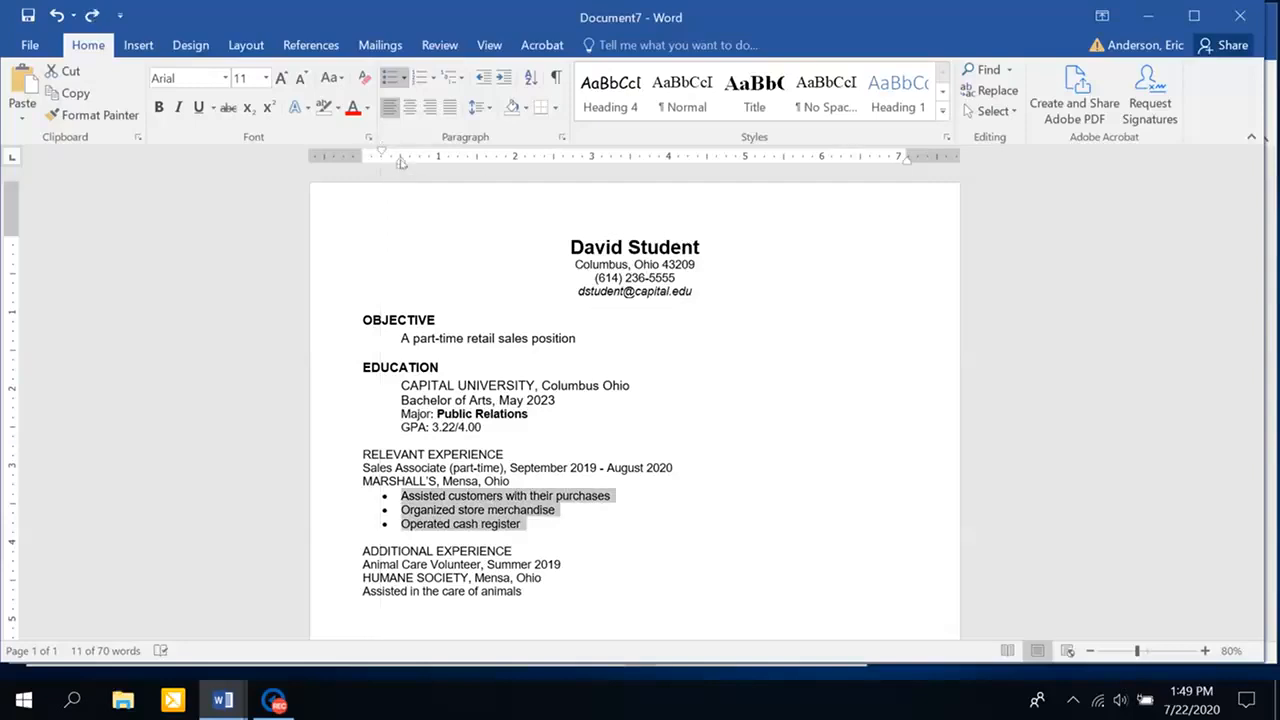
{"action": "mouse_move", "coordinate": [402, 163]}
{"action": "left_mouse_down"}
{"action": "mouse_move", "coordinate": [556, 160]}
{"action": "mouse_move", "coordinate": [403, 157]}
{"action": "mouse_move", "coordinate": [533, 163]}
{"action": "mouse_move", "coordinate": [401, 168]}
{"action": "left_mouse_up"}
{"action": "left_click_drag", "start_coordinate": [400, 163], "coordinate": [391, 164]}
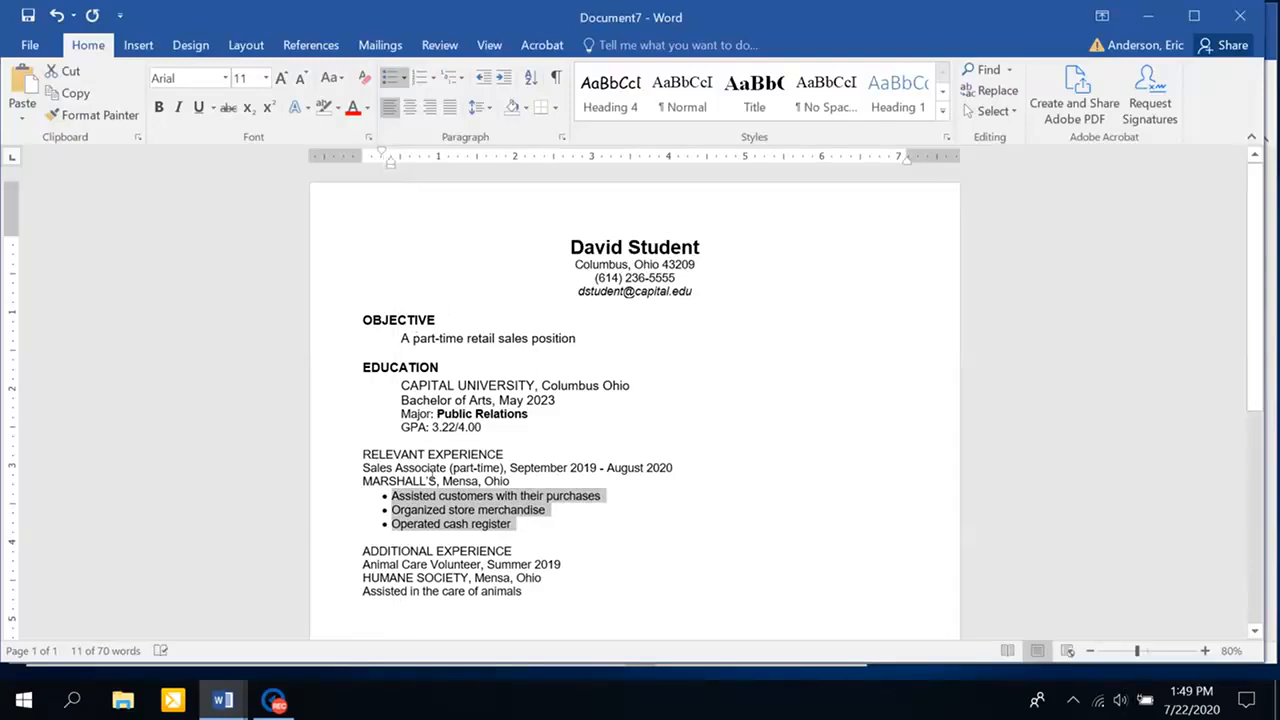
{"action": "left_click", "coordinate": [434, 496]}
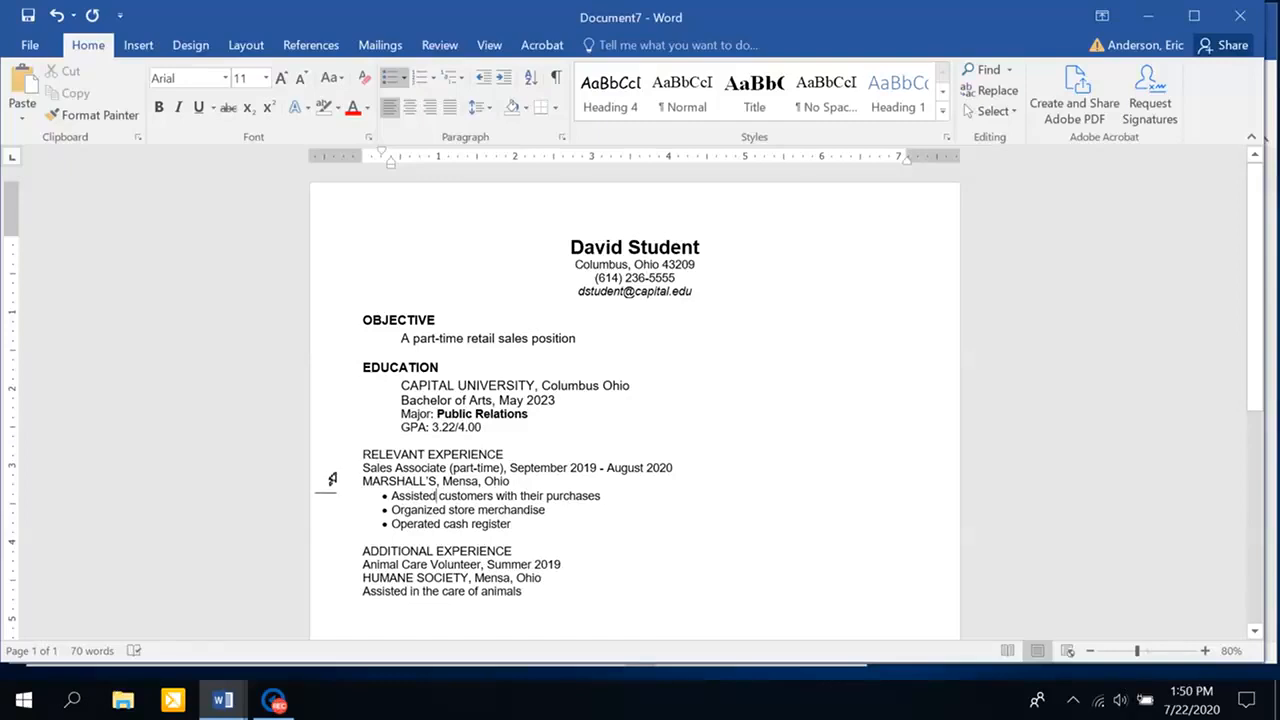
Indent all lines beneath the RELEVANT EXPERIENCE and ADDITIONAL EXPERIENCE headings by one level, leaving out the headings themselves
{"action": "left_click_drag", "start_coordinate": [334, 472], "coordinate": [326, 528]}
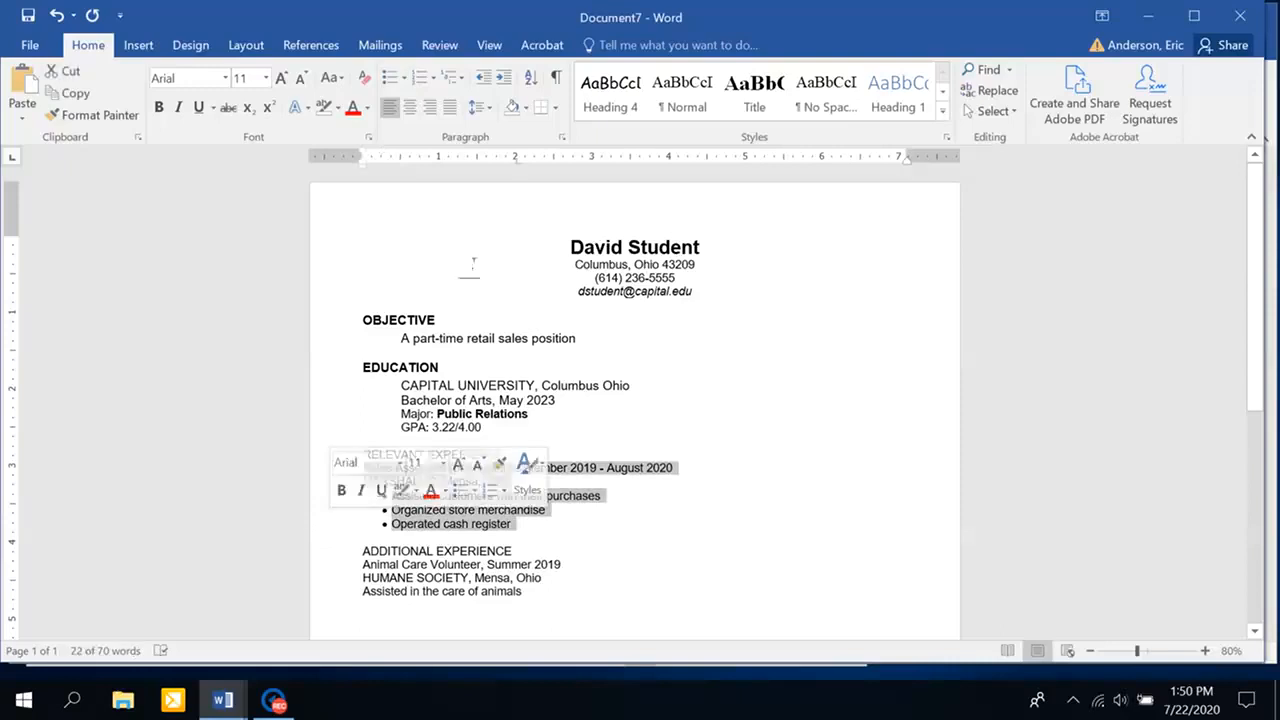
{"action": "left_click", "coordinate": [503, 78]}
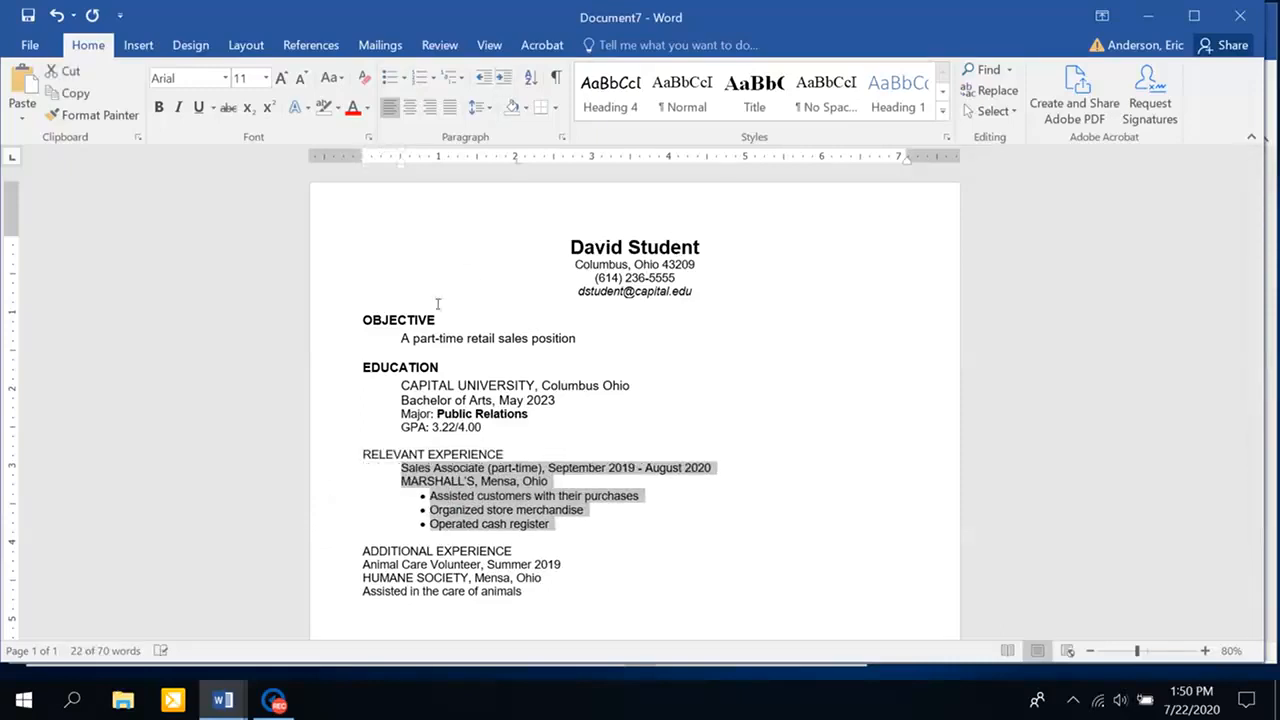
{"action": "left_click_drag", "start_coordinate": [329, 567], "coordinate": [326, 594]}
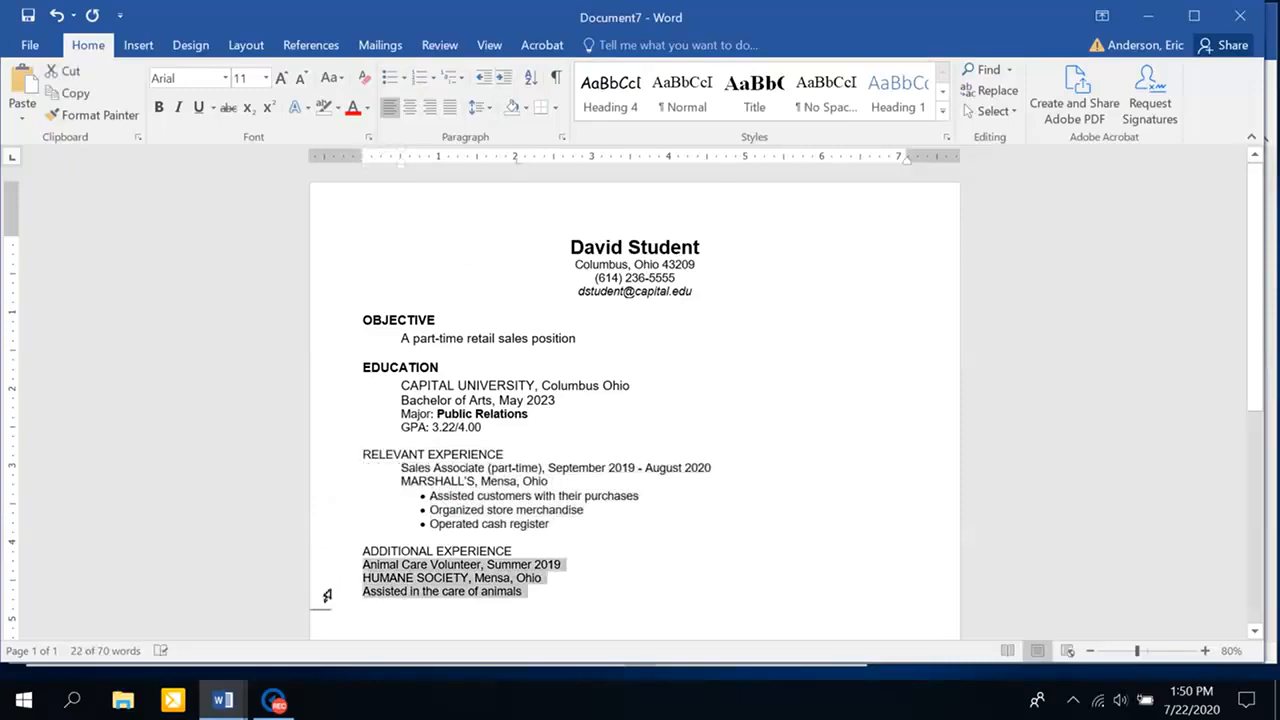
{"action": "left_click", "coordinate": [503, 78]}
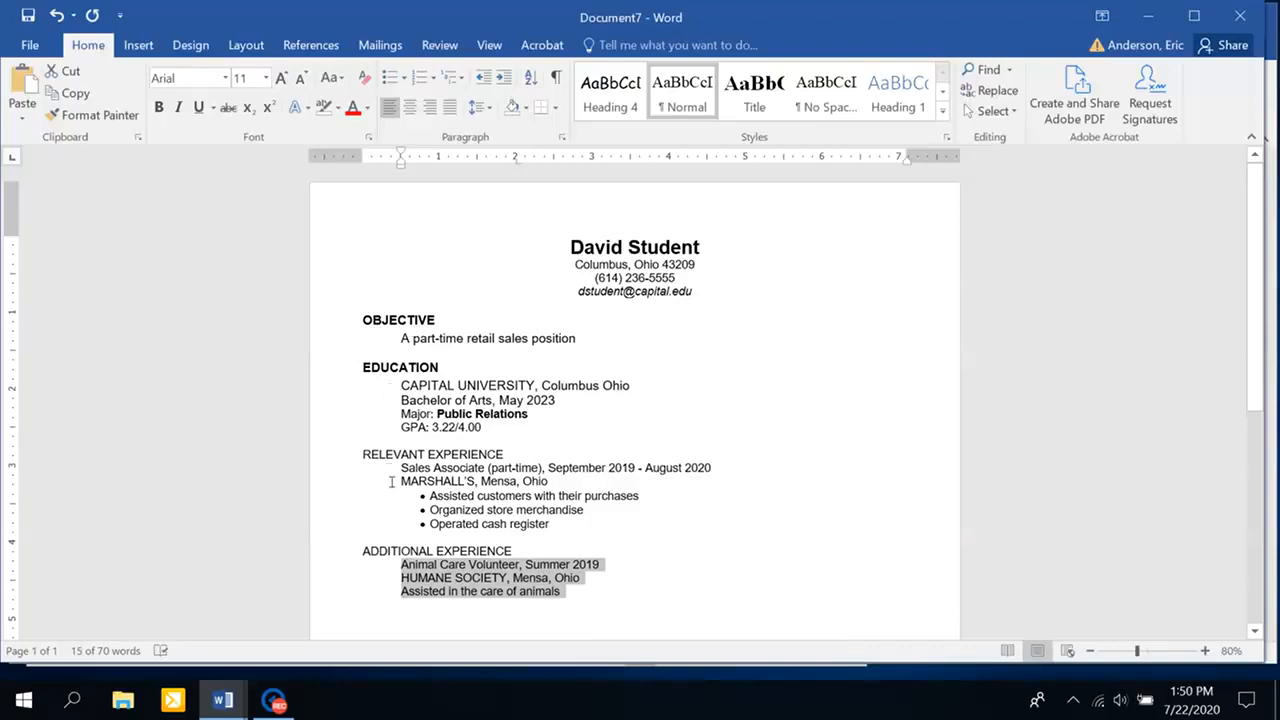
Copy the OBJECTIVE heading's formatting onto the word RELEVANT in the RELEVANT EXPERIENCE heading with Format Painter
{"action": "left_click", "coordinate": [337, 457]}
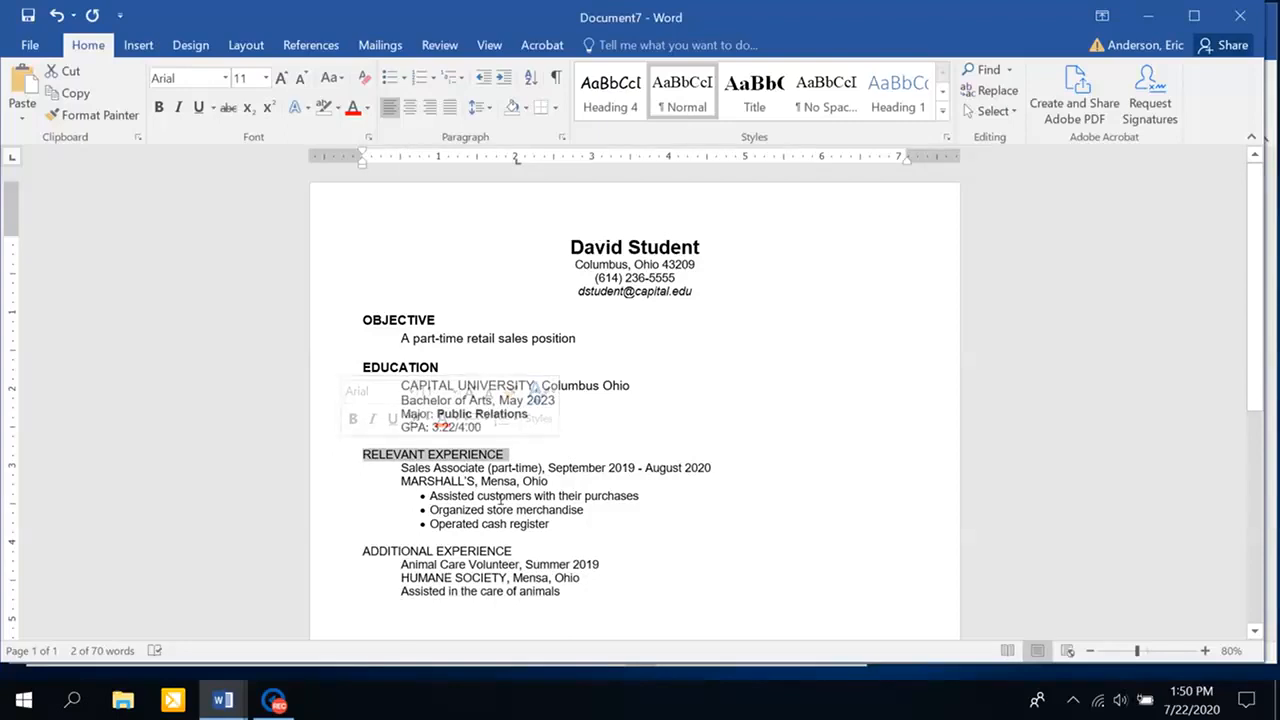
{"action": "left_click", "coordinate": [502, 497]}
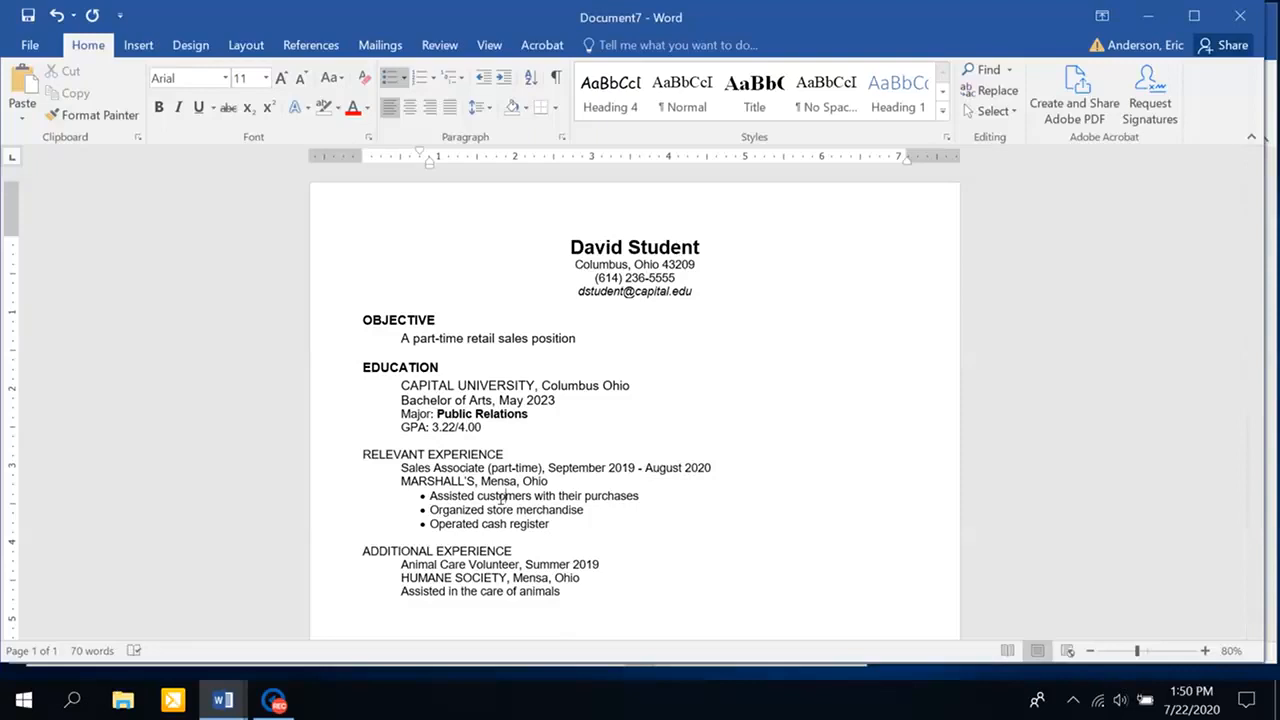
{"action": "scroll", "coordinate": [579, 421], "scroll_direction": "down", "scroll_amount": 1}
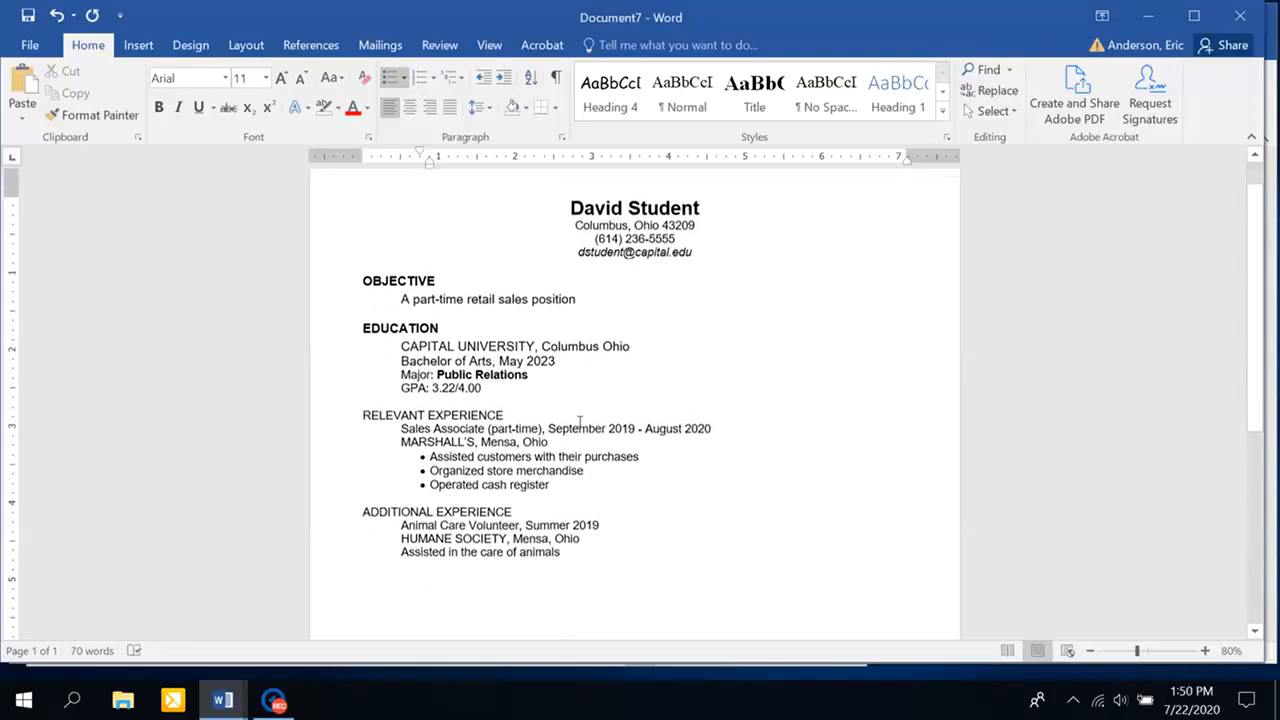
{"action": "left_click", "coordinate": [82, 116]}
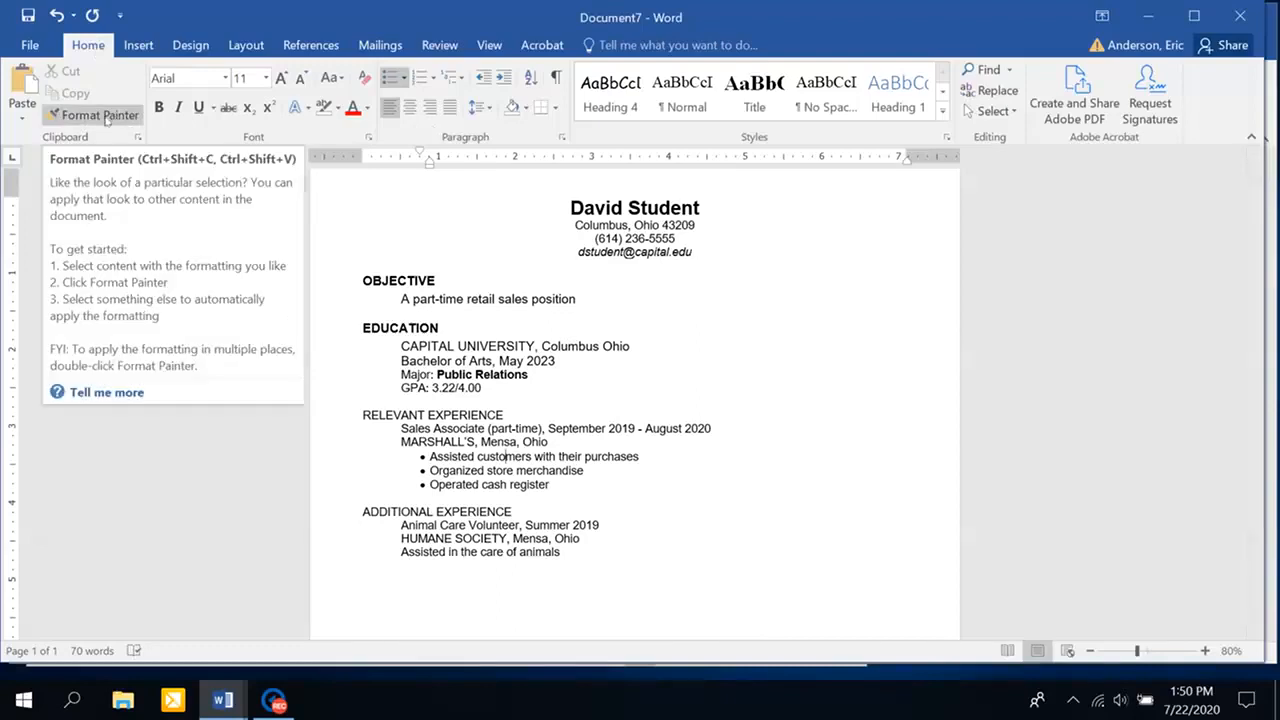
{"action": "left_click", "coordinate": [400, 281]}
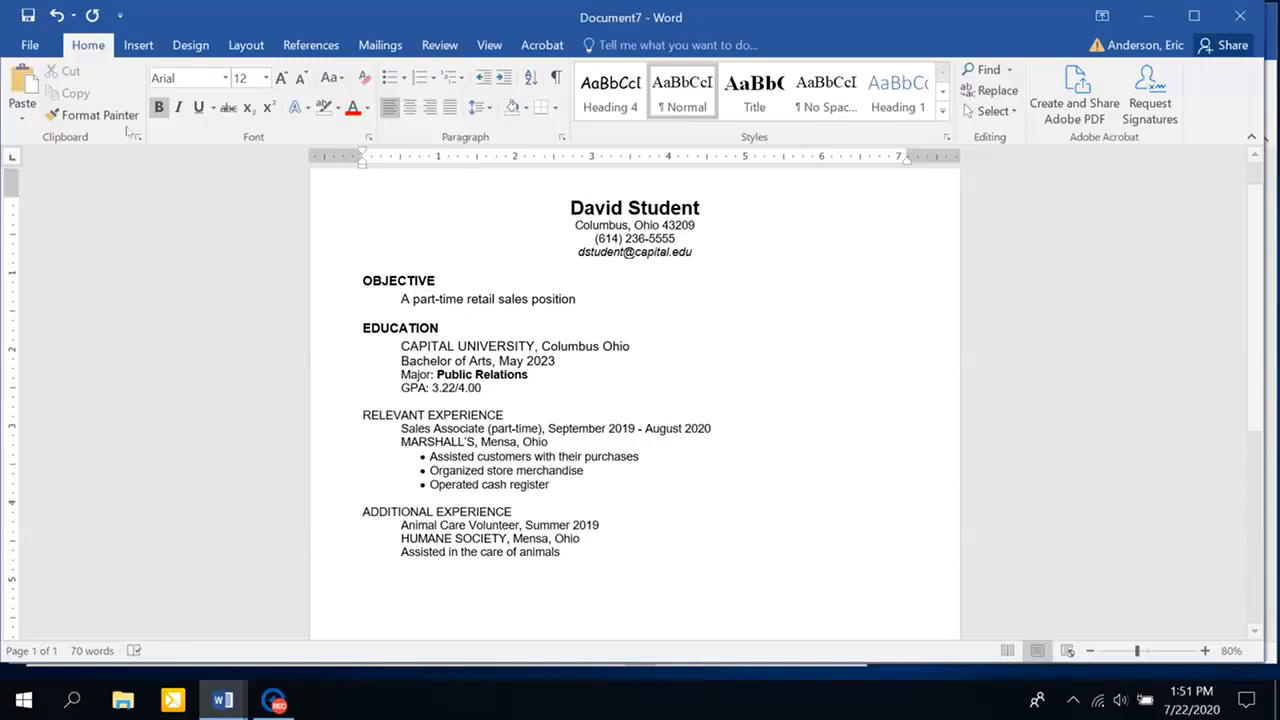
{"action": "left_click", "coordinate": [95, 118]}
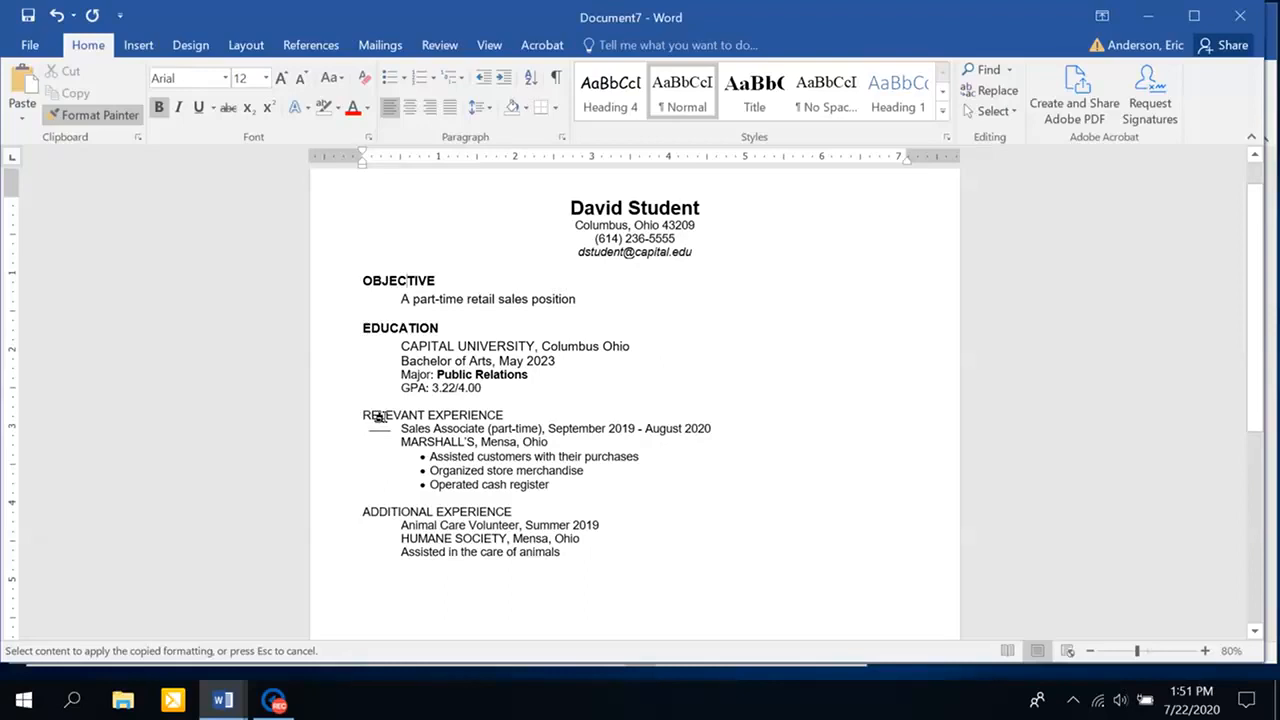
{"action": "left_click", "coordinate": [380, 416]}
{"action": "left_click", "coordinate": [457, 416]}
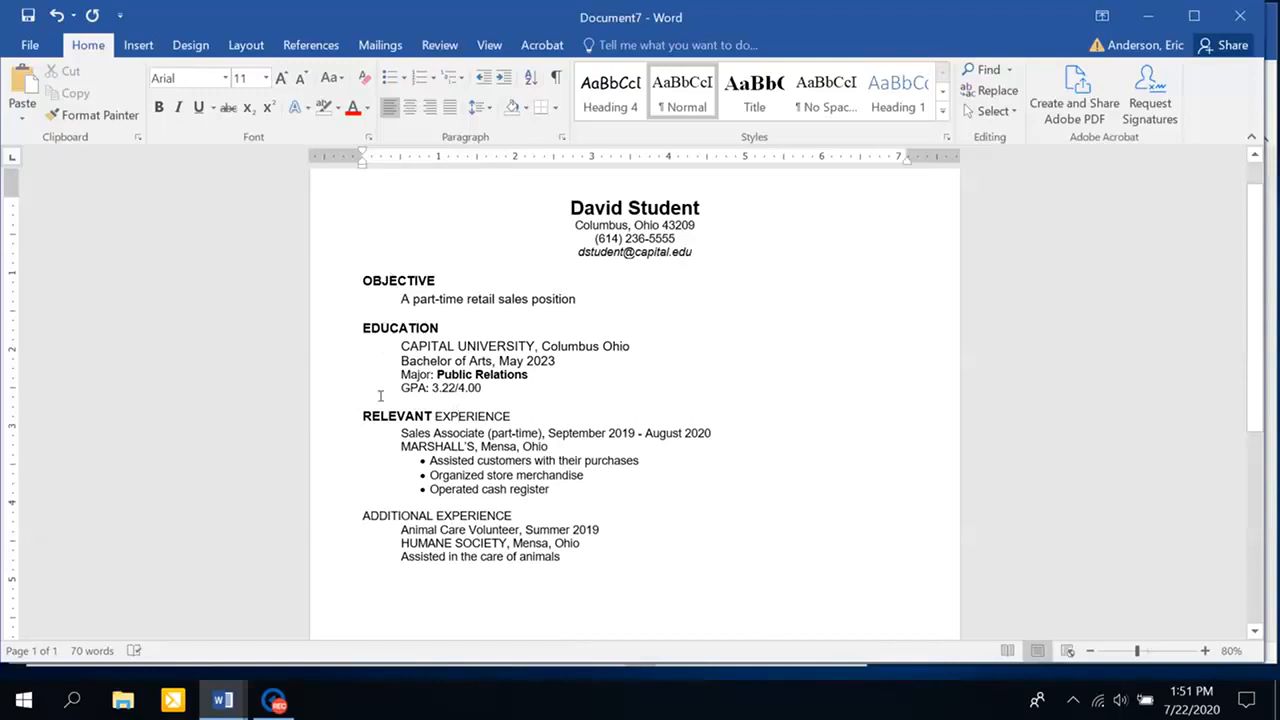
Apply the OBJECTIVE heading's formatting to the rest of the RELEVANT EXPERIENCE heading and to the whole ADDITIONAL EXPERIENCE heading with Format Painter
{"action": "left_click", "coordinate": [389, 278]}
{"action": "left_click", "coordinate": [100, 115]}
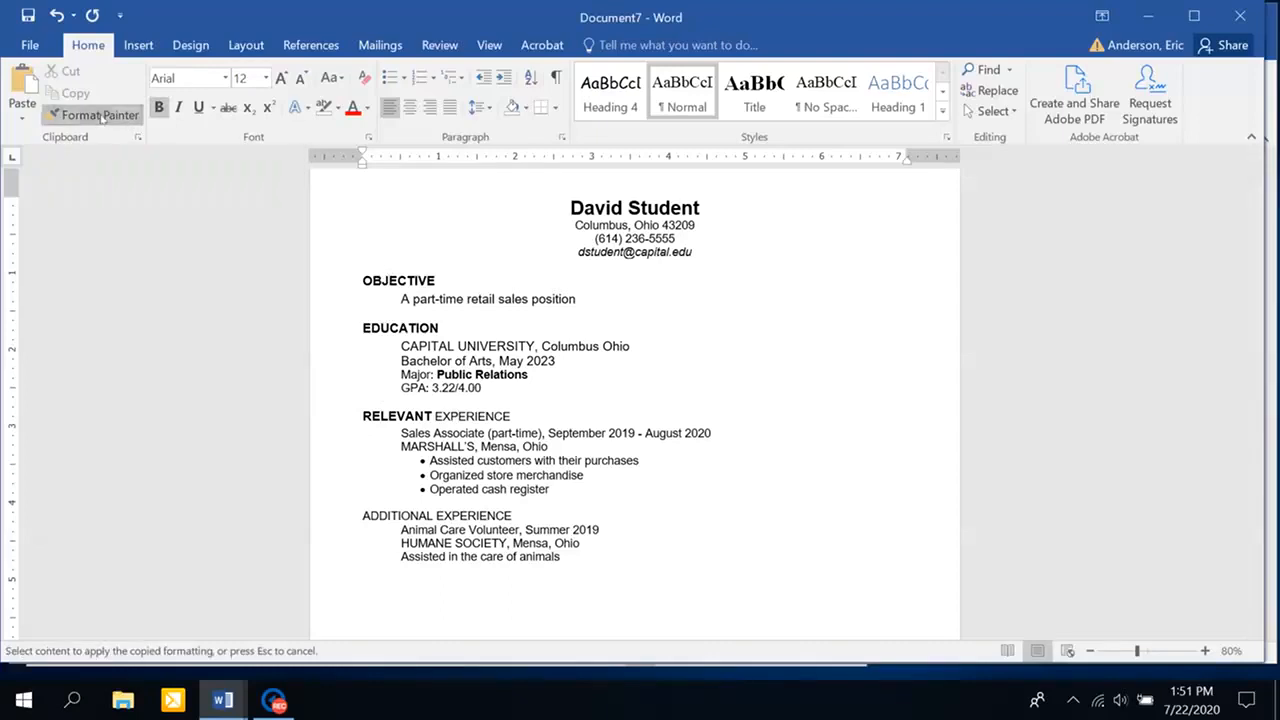
{"action": "left_click", "coordinate": [455, 417]}
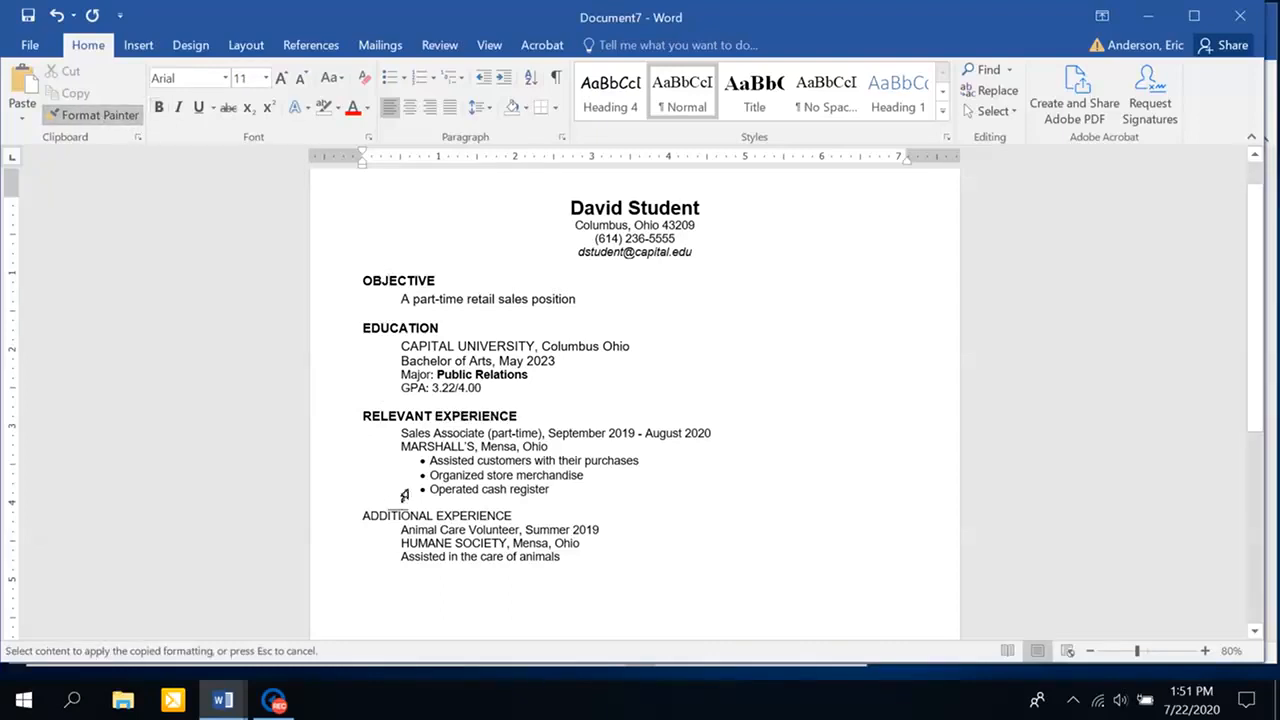
{"action": "mouse_move", "coordinate": [380, 513]}
{"action": "left_mouse_down"}
{"action": "mouse_move", "coordinate": [468, 510]}
{"action": "mouse_move", "coordinate": [456, 516]}
{"action": "left_mouse_up"}
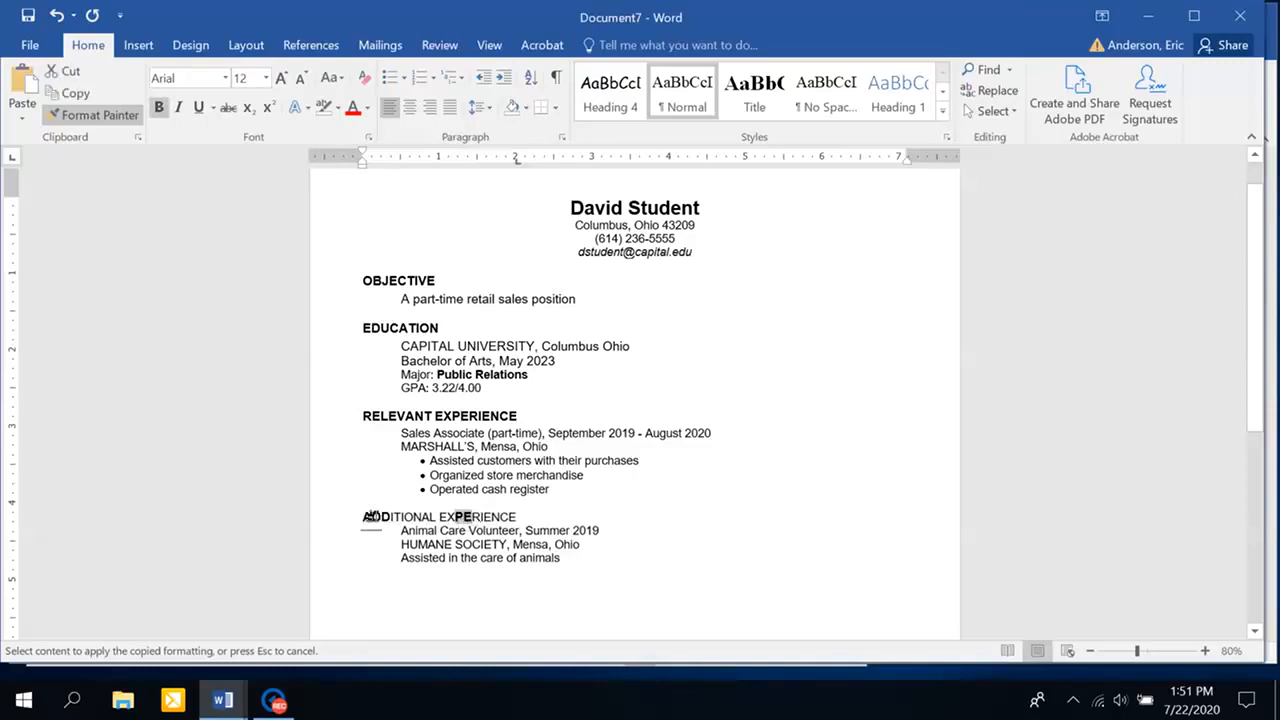
{"action": "left_click_drag", "start_coordinate": [364, 516], "coordinate": [514, 524]}
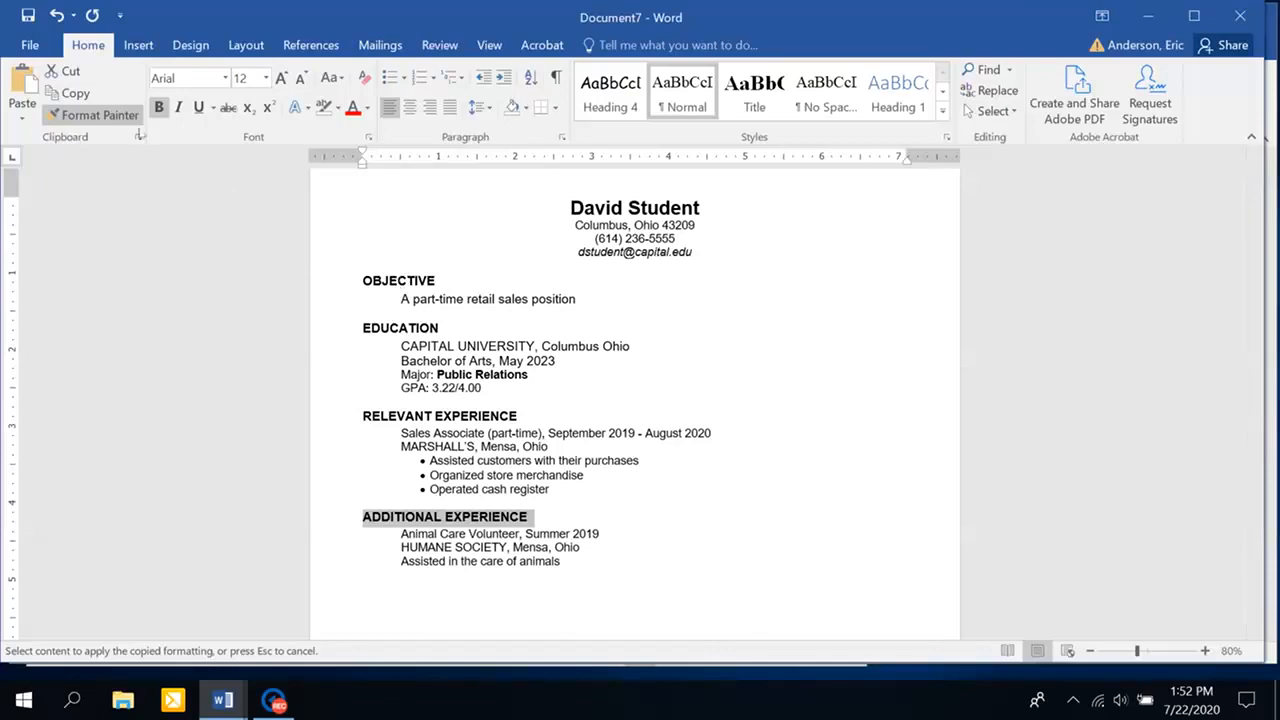
{"action": "left_click", "coordinate": [108, 116]}
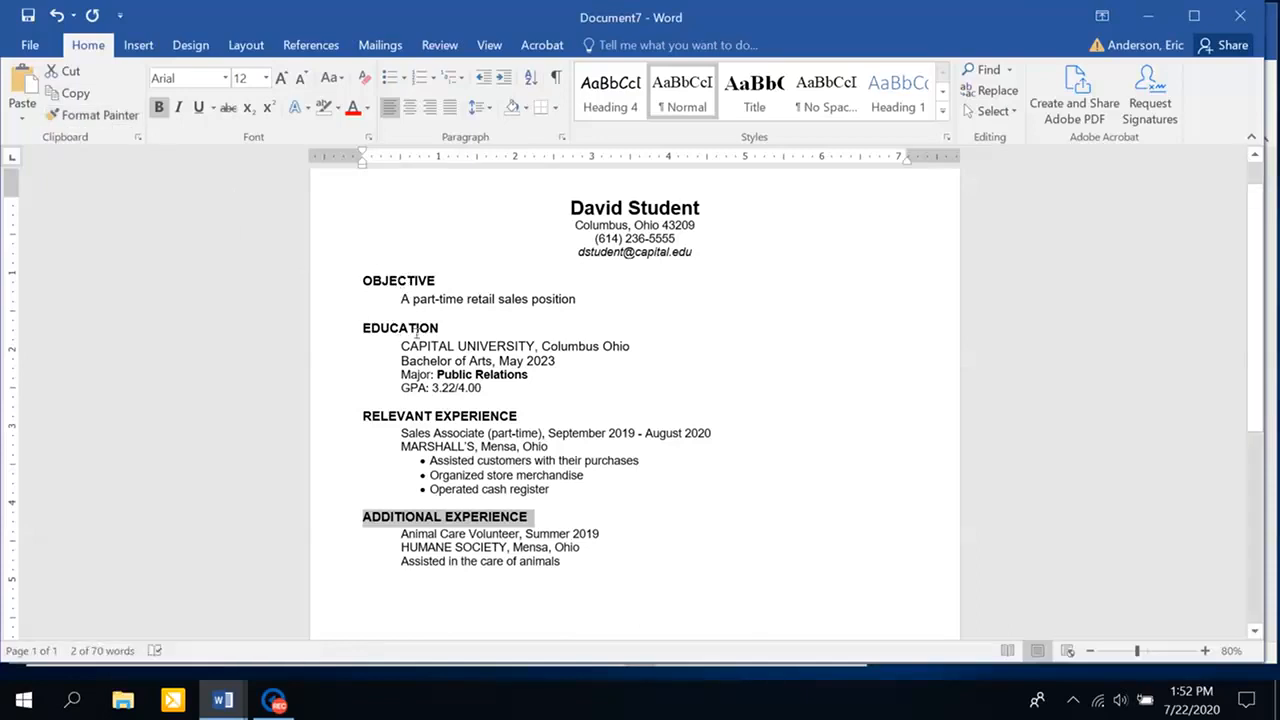
Copy the bullet formatting of "Operated cash register" onto the "Assisted in the care of animals" line with Format Painter
{"action": "left_click", "coordinate": [562, 489]}
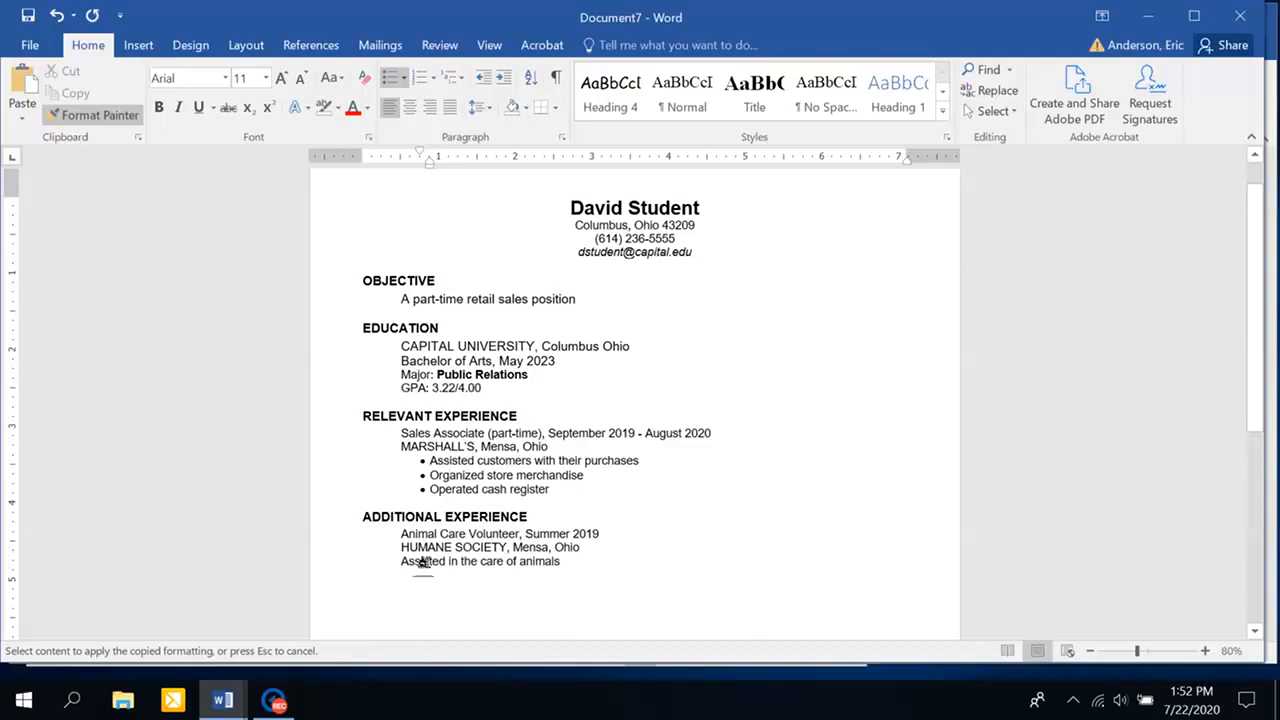
{"action": "left_click", "coordinate": [420, 562]}
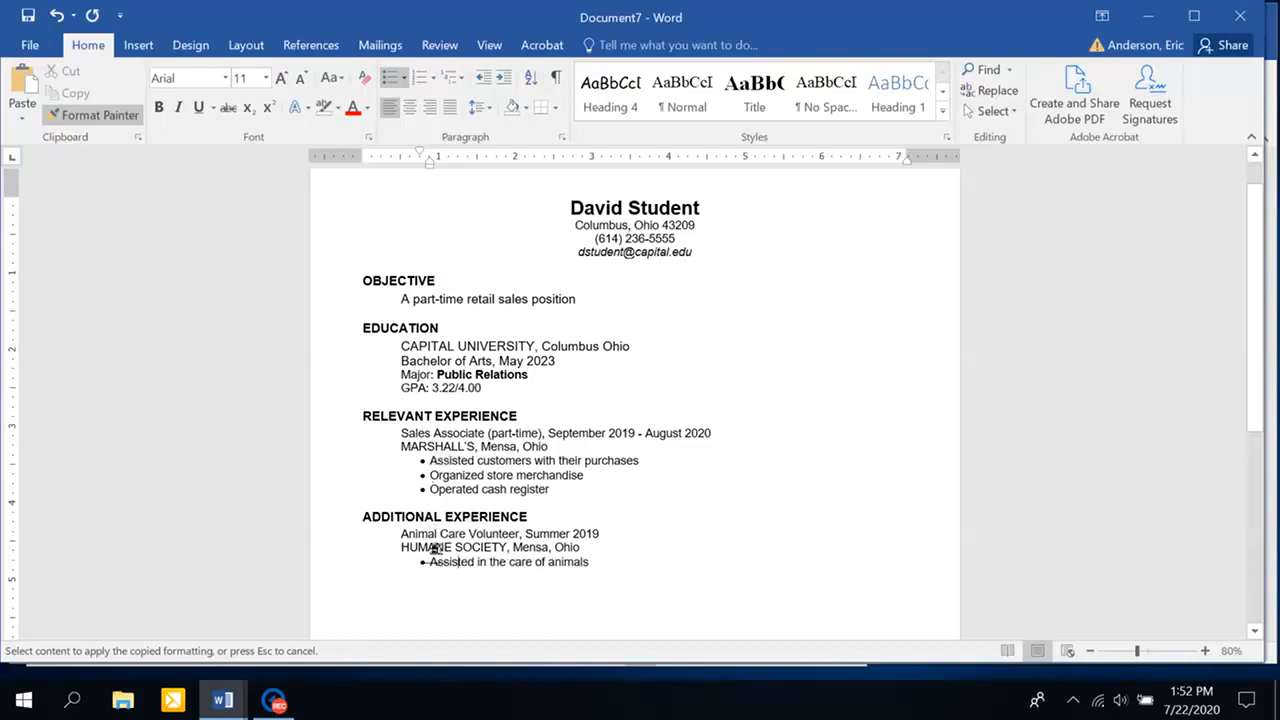
{"action": "left_click", "coordinate": [117, 116]}
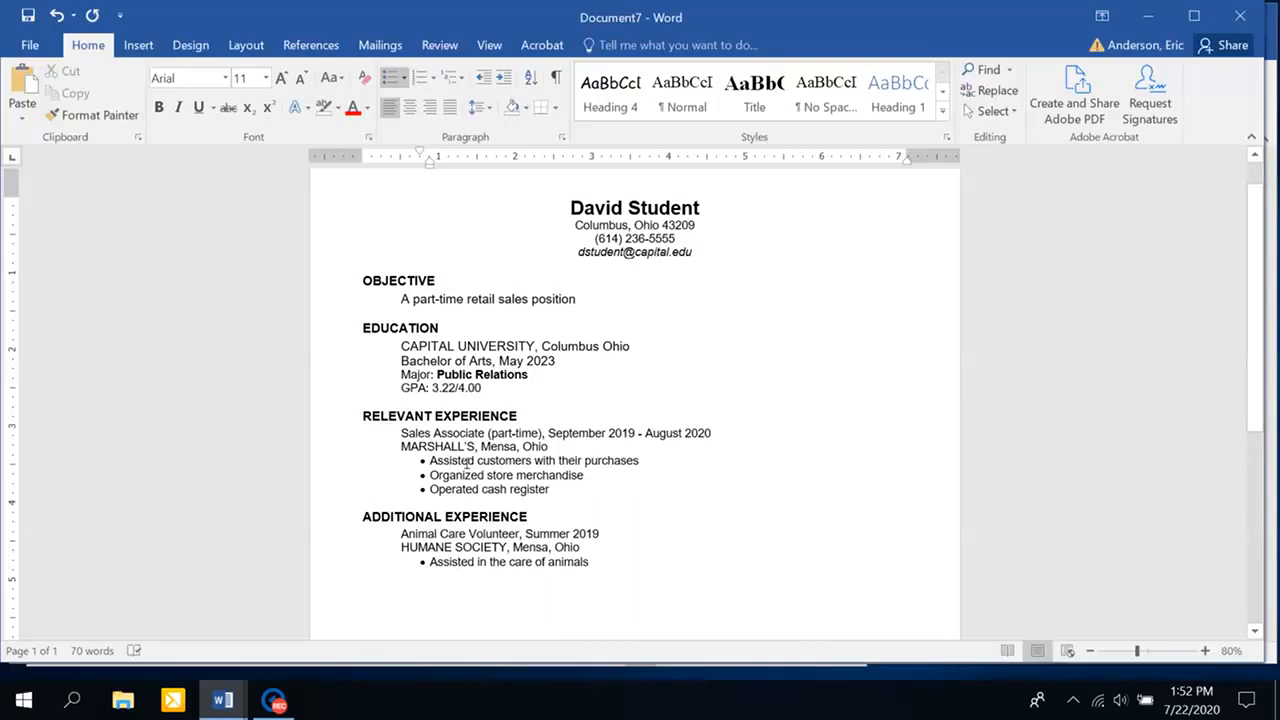
Make the job titles Sales Associate and Animal Care Volunteer bold
{"action": "left_click_drag", "start_coordinate": [486, 433], "coordinate": [402, 434]}
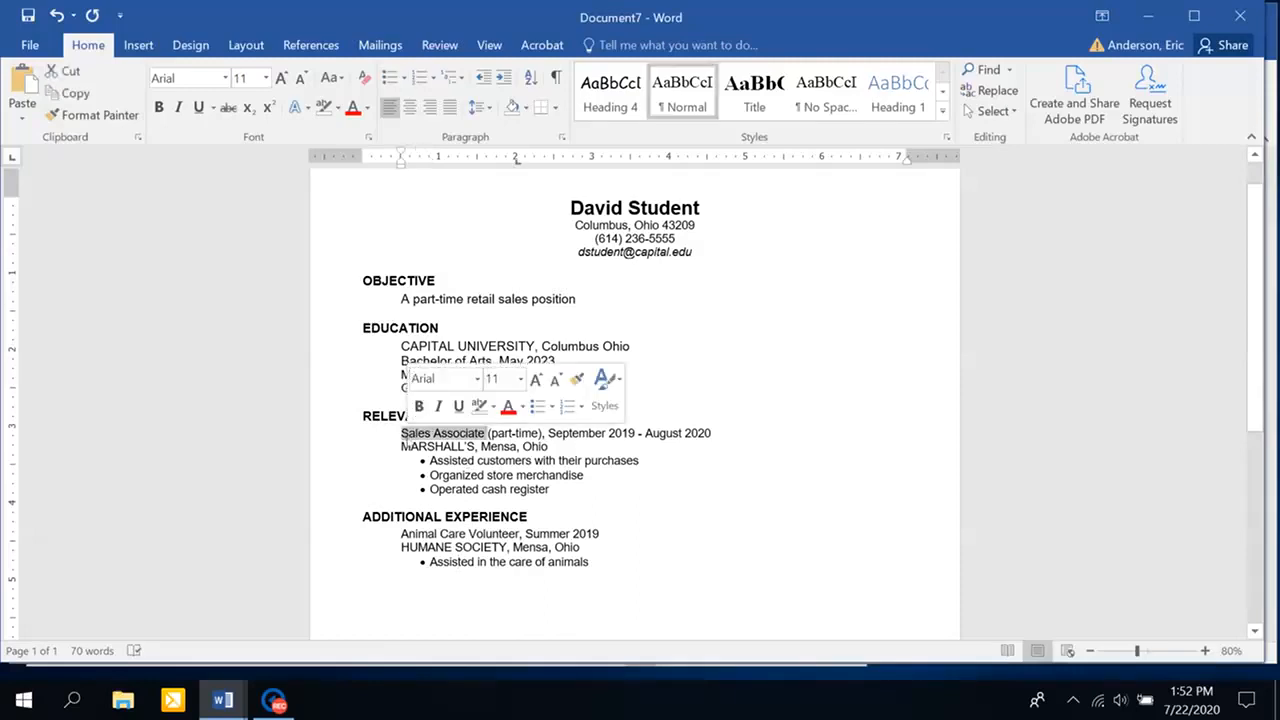
{"action": "left_click", "coordinate": [419, 408]}
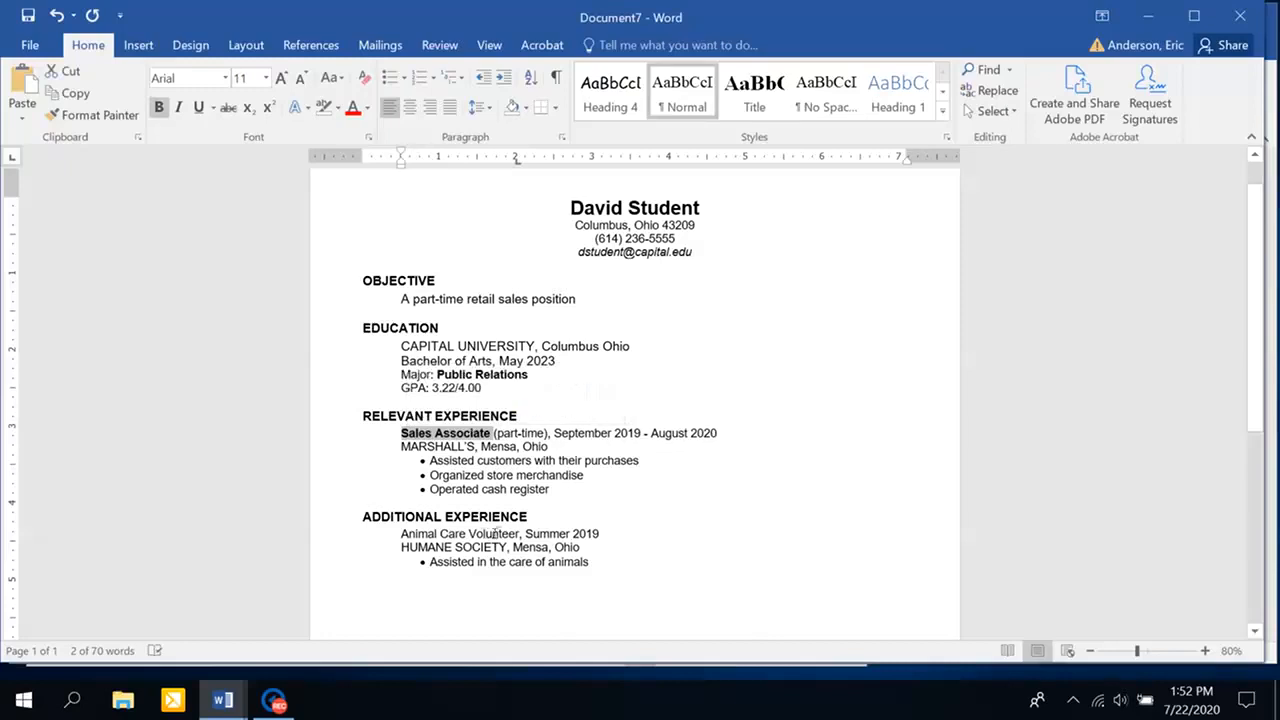
{"action": "left_click_drag", "start_coordinate": [519, 533], "coordinate": [401, 534]}
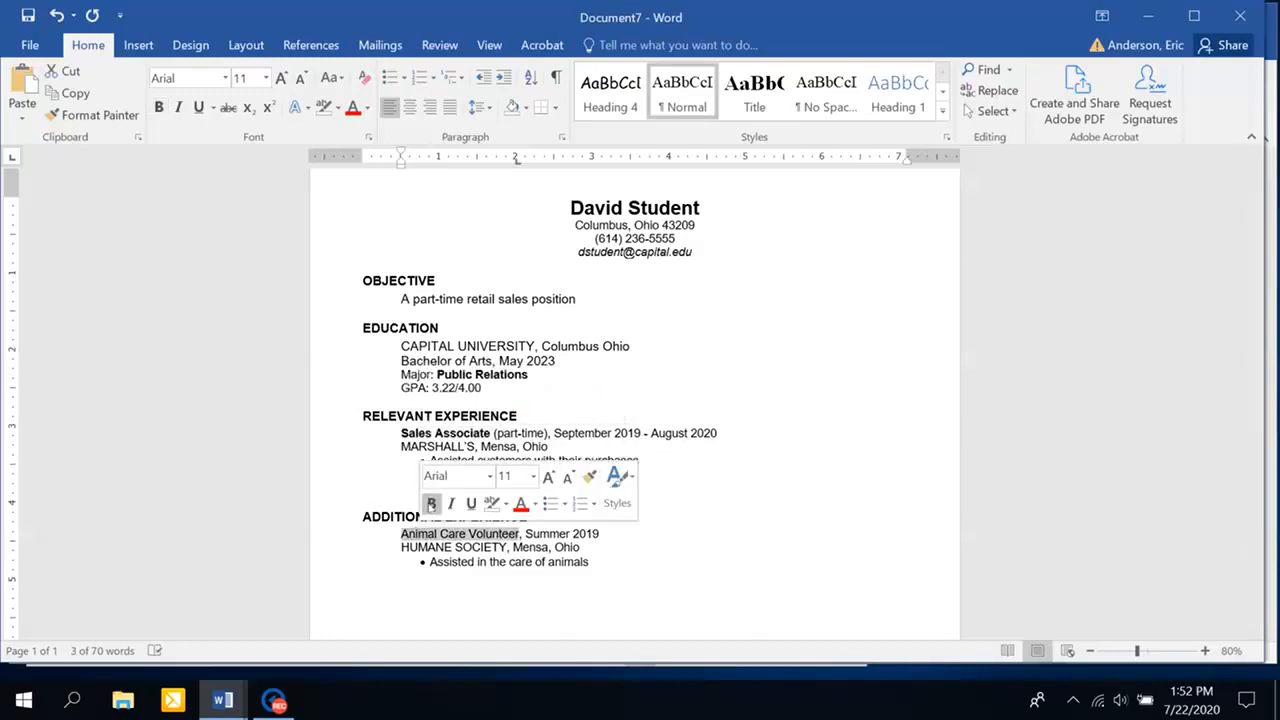
{"action": "left_click", "coordinate": [431, 503]}
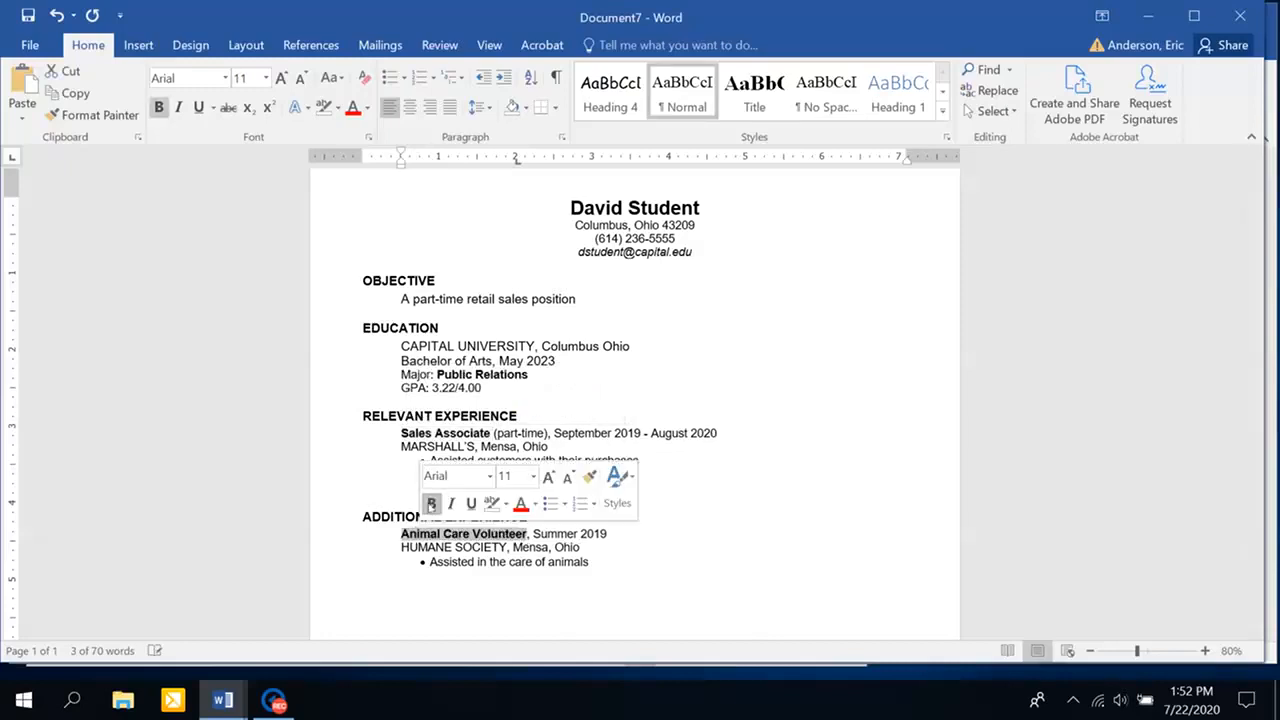
{"action": "left_click", "coordinate": [578, 548]}
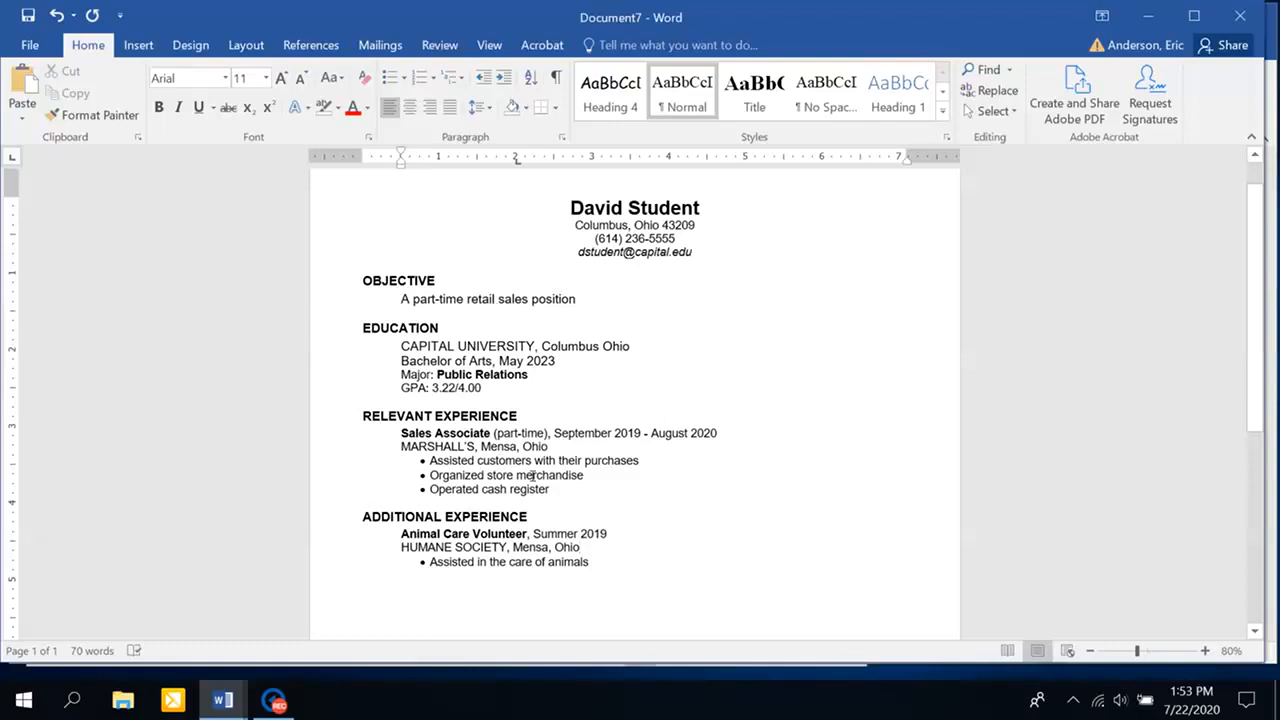
{"action": "key", "text": "ctrl+alt+p"}
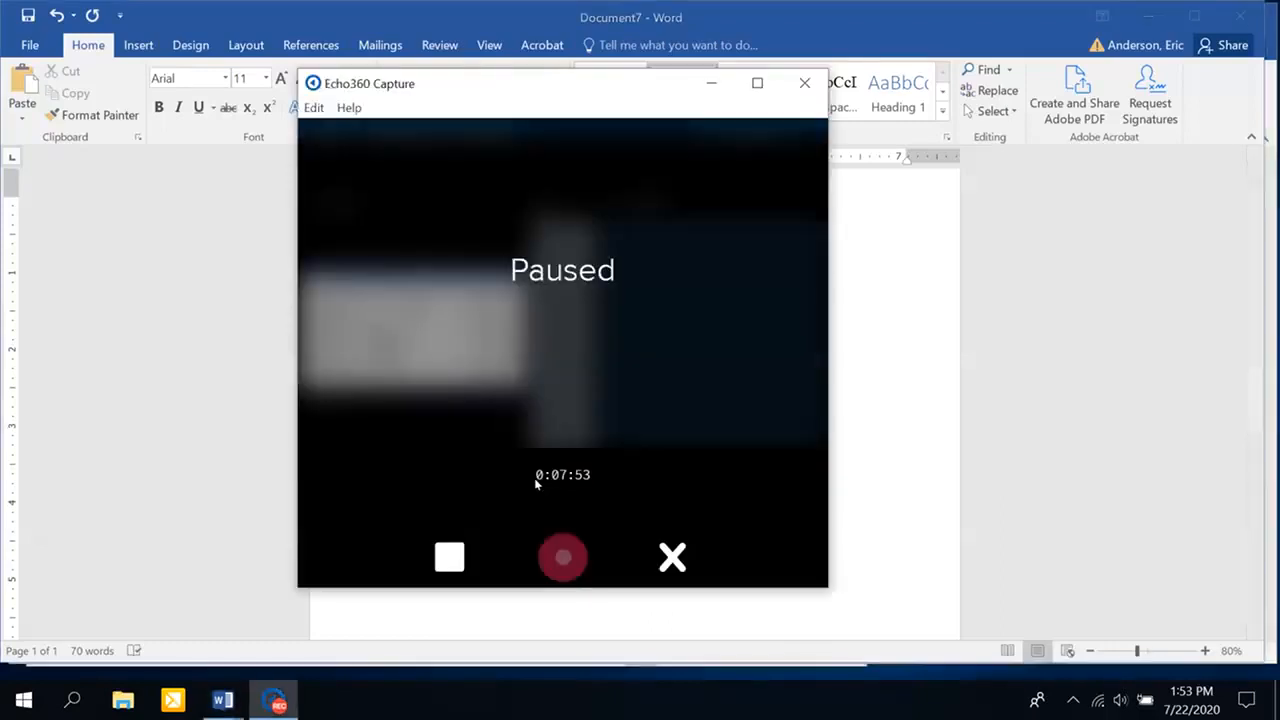
{"action": "key", "text": "ctrl+alt+p"}
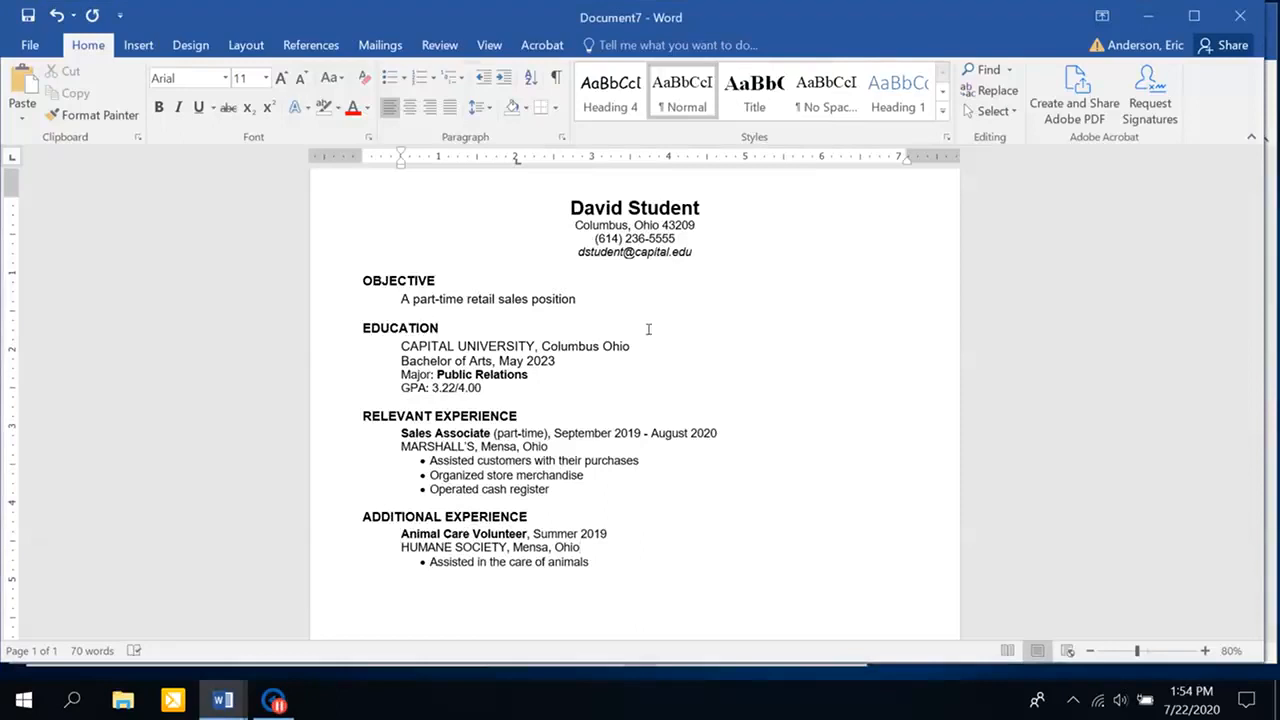